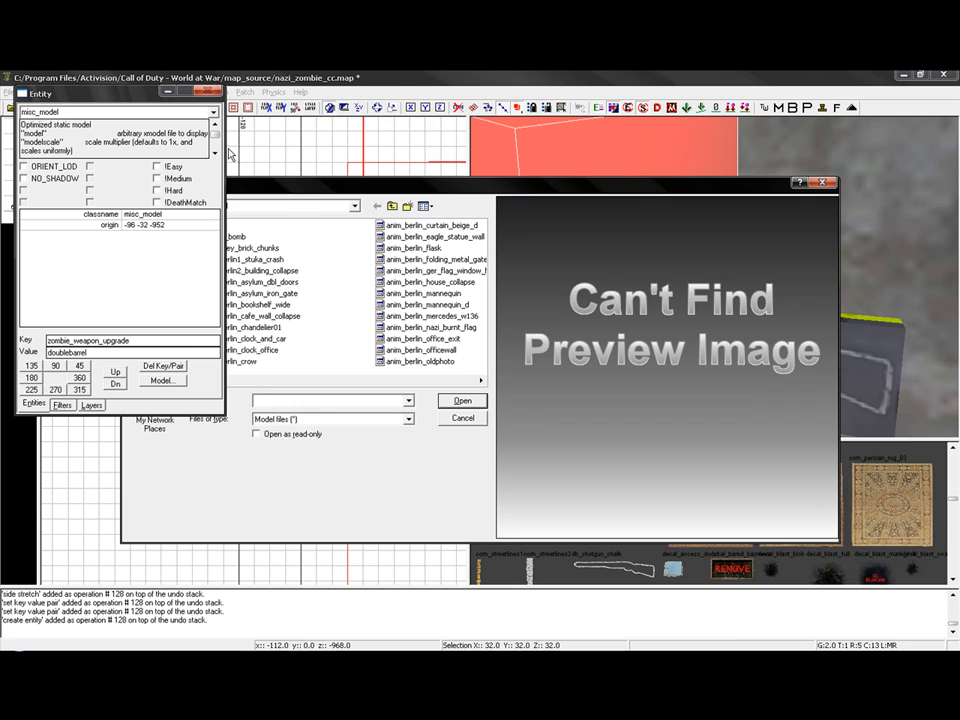
Assign the weapon_usa_db_shotgun model to the misc_model entity, close its entity settings and deselect it
left_click_drag(284, 179, 357, 178)
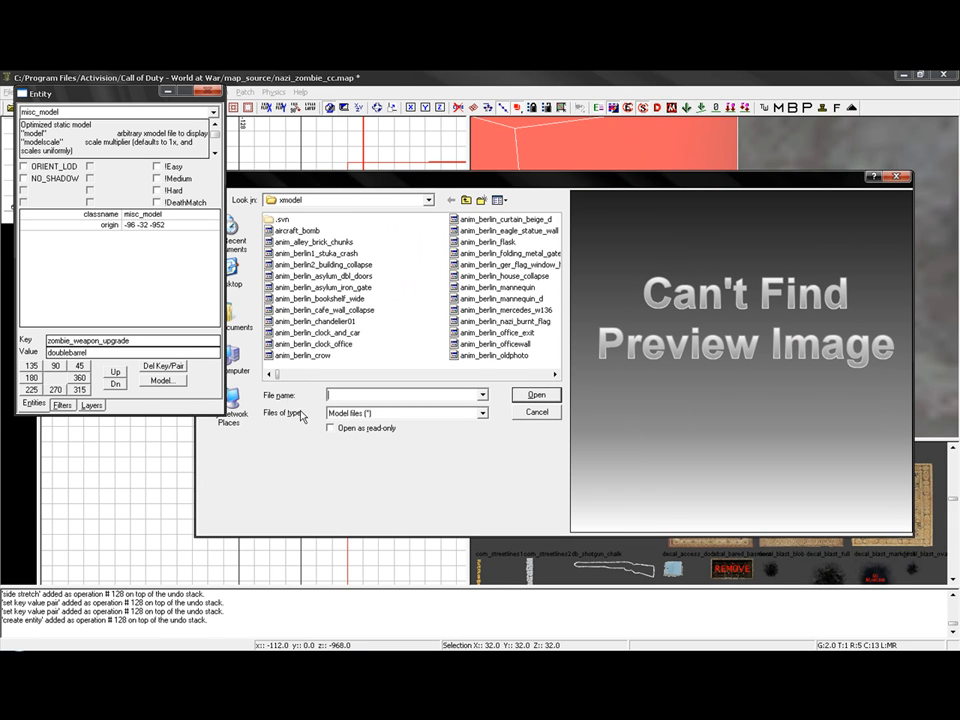
left_click_drag(281, 378, 542, 372)
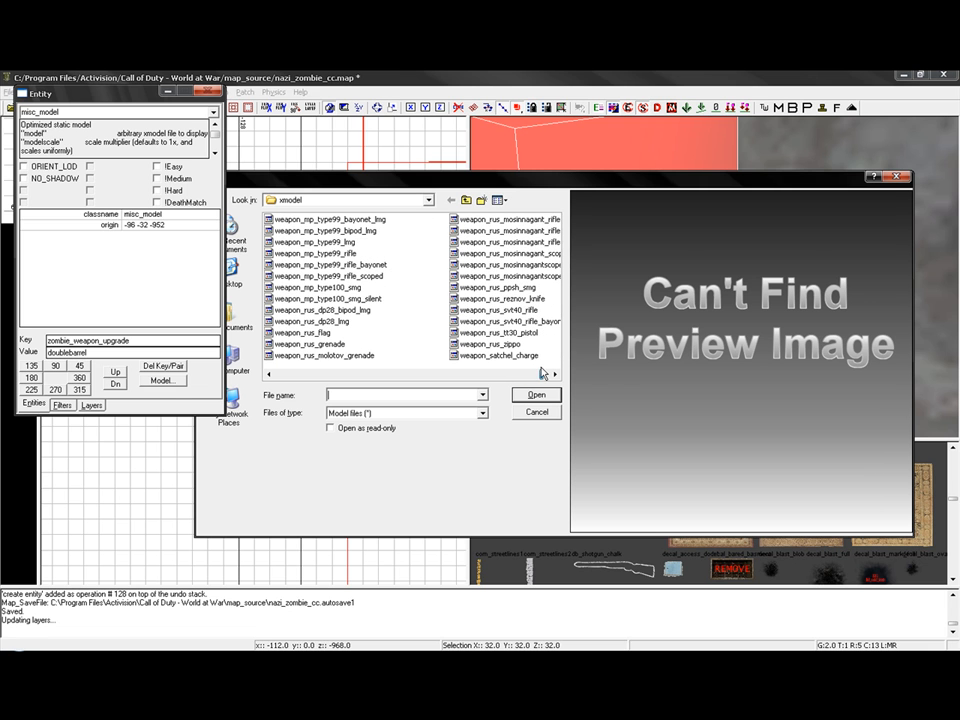
left_click_drag(272, 377, 275, 378)
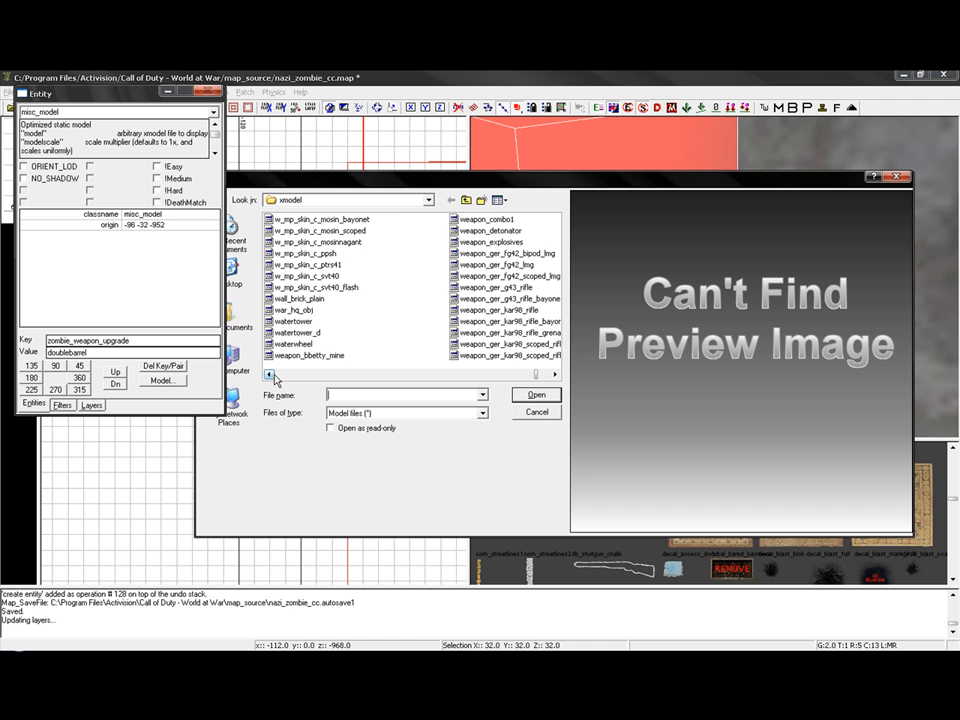
left_click_drag(548, 374, 555, 374)
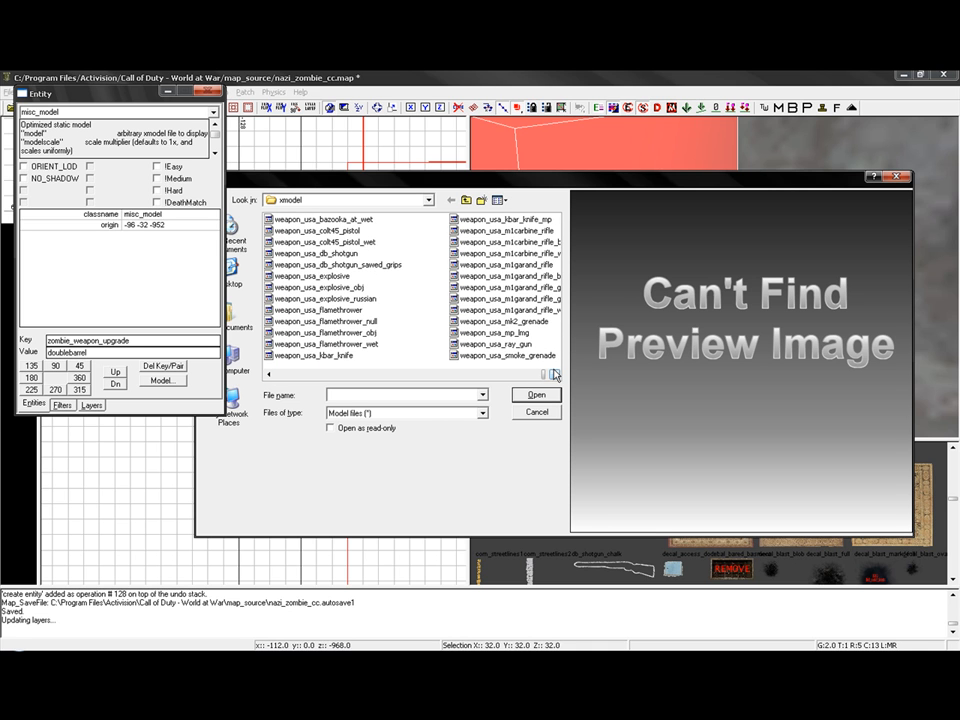
left_click(325, 253)
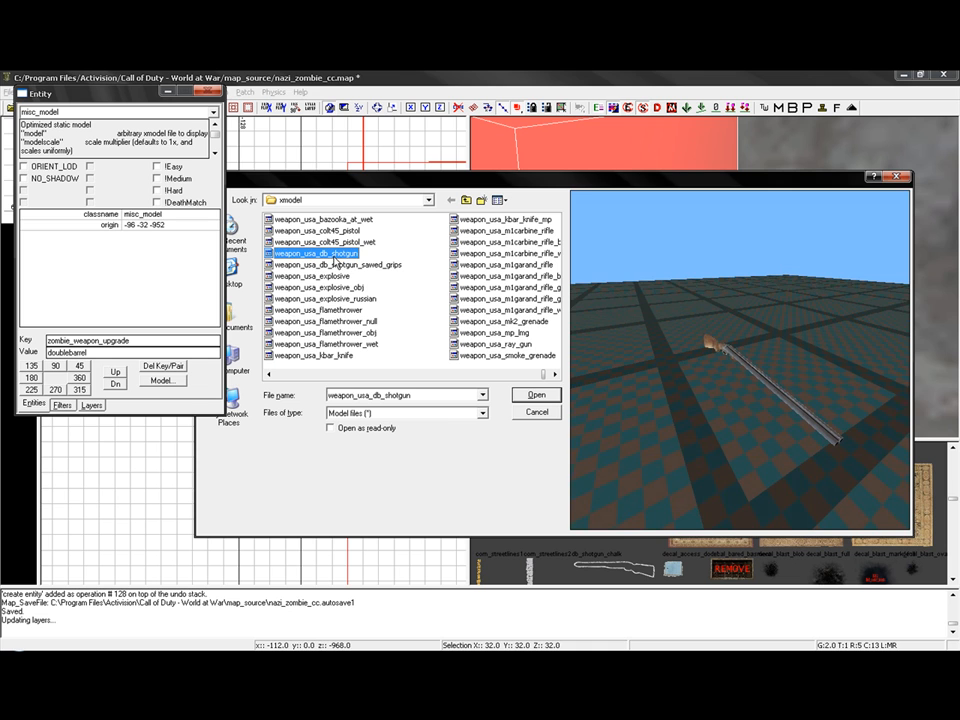
left_click(535, 393)
mouse_move(564, 304)
right_mouse_down()
mouse_move(550, 304)
mouse_move(565, 305)
right_mouse_up()
key("Escape")
key("Escape")
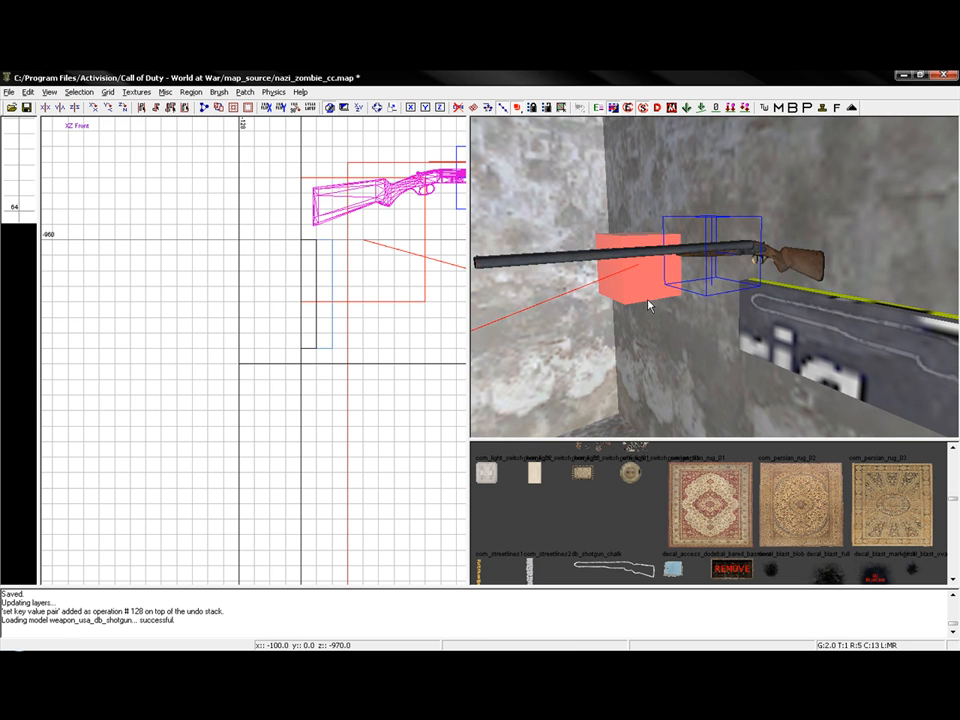
Select the shotgun model and rotate it a quarter turn about the Z axis to lie along the wall
scroll(650, 290, "up", 4)
scroll(789, 350, "down", 2)
left_click(795, 340, "shift")
scroll(771, 342, "down", 4)
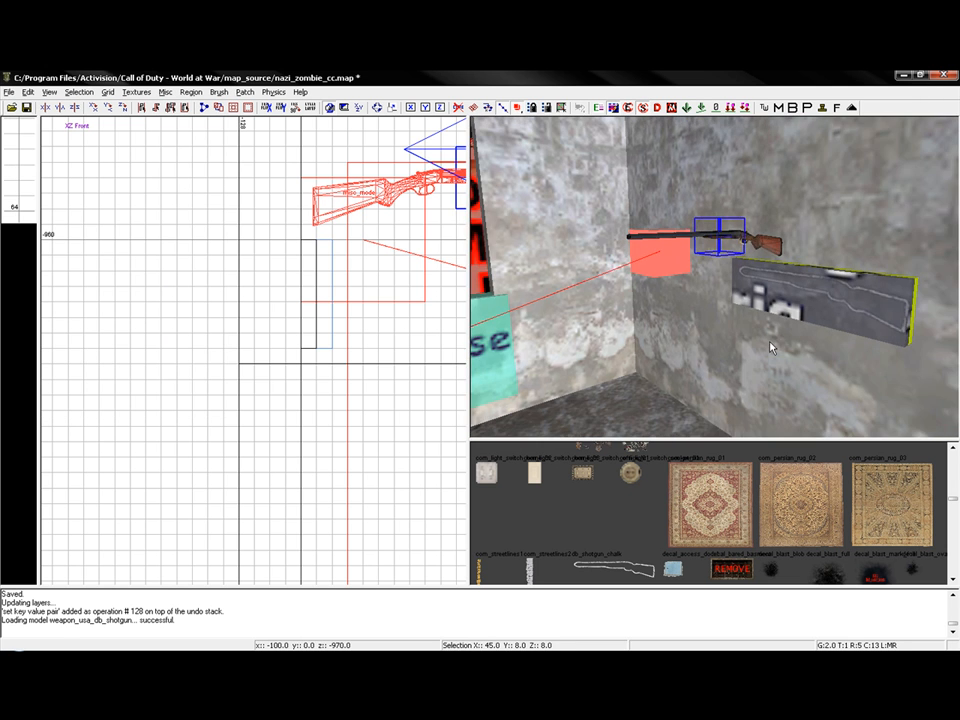
key("alt+z")
right_click_drag(680, 269, 680, 271)
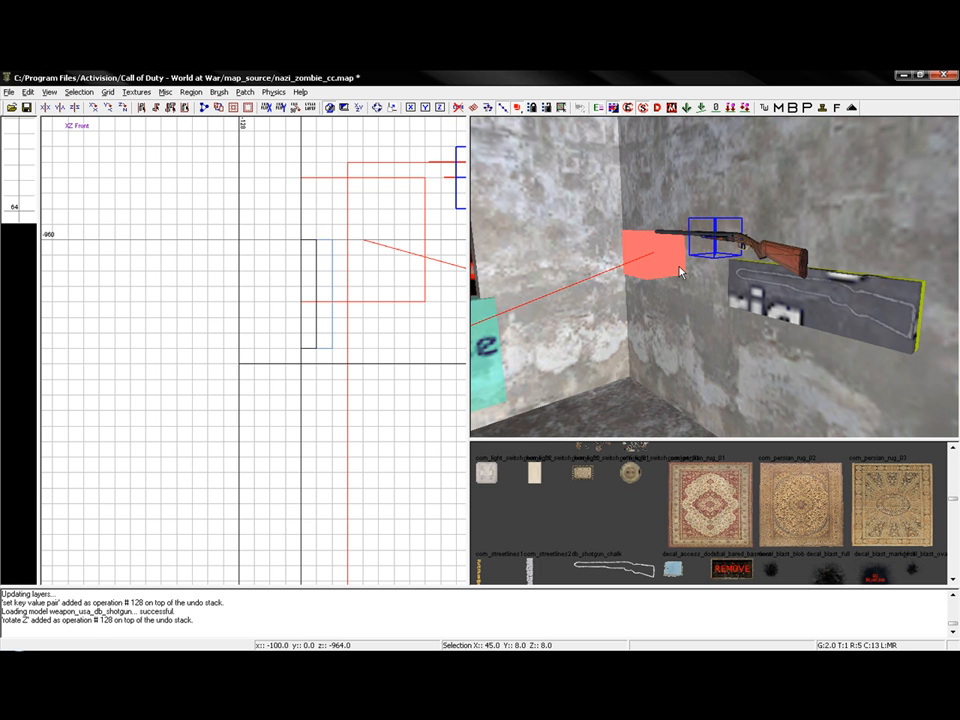
Move the shotgun model -20 units in X and -14 units in Z, onto the chalk outline on the wall
scroll(430, 297, "up", 2)
scroll(383, 293, "down", 6)
scroll(382, 290, "up", 2)
left_click_drag(437, 238, 340, 309)
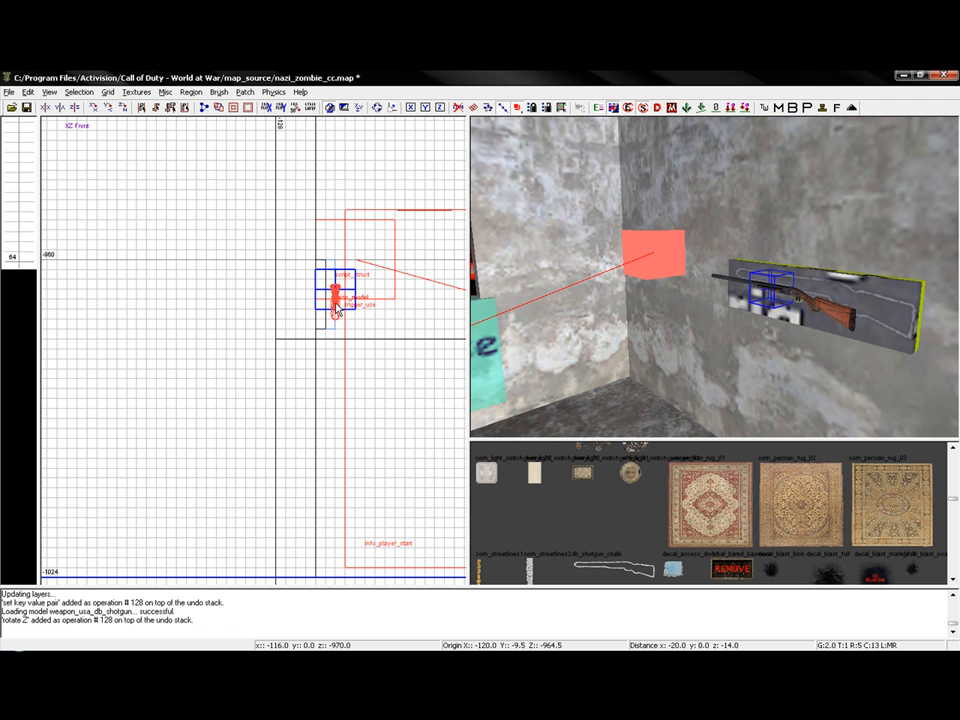
Slide the shotgun model 10 units in positive Y along the wall to align it lengthwise with the chalk outline
key("ctrl+Tab")
key("ctrl+Tab")
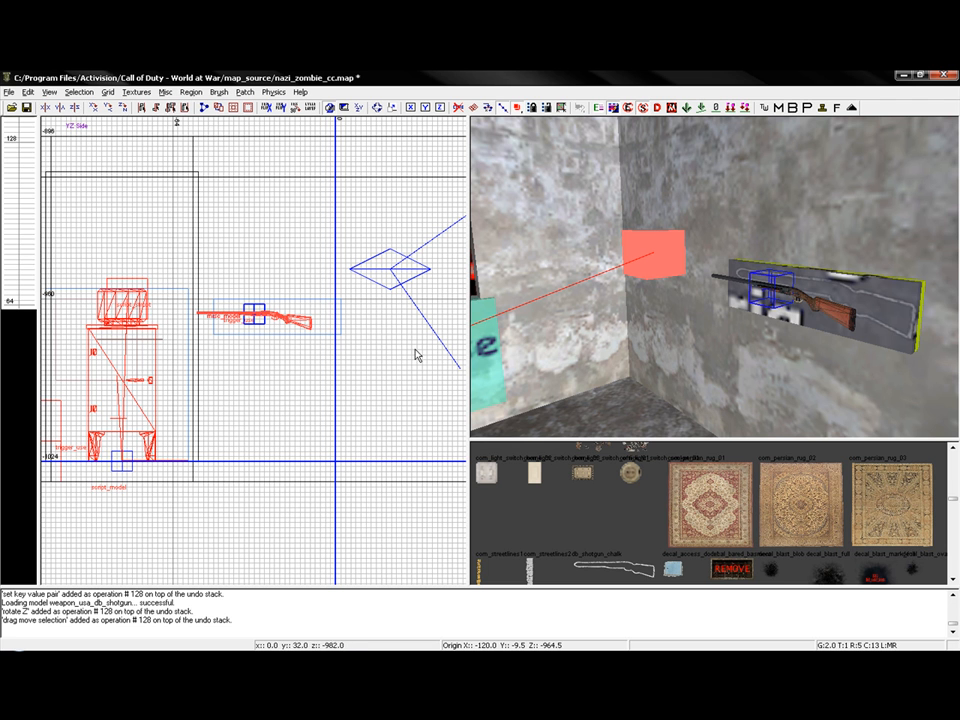
key("ctrl+Tab")
scroll(231, 354, "up", 3)
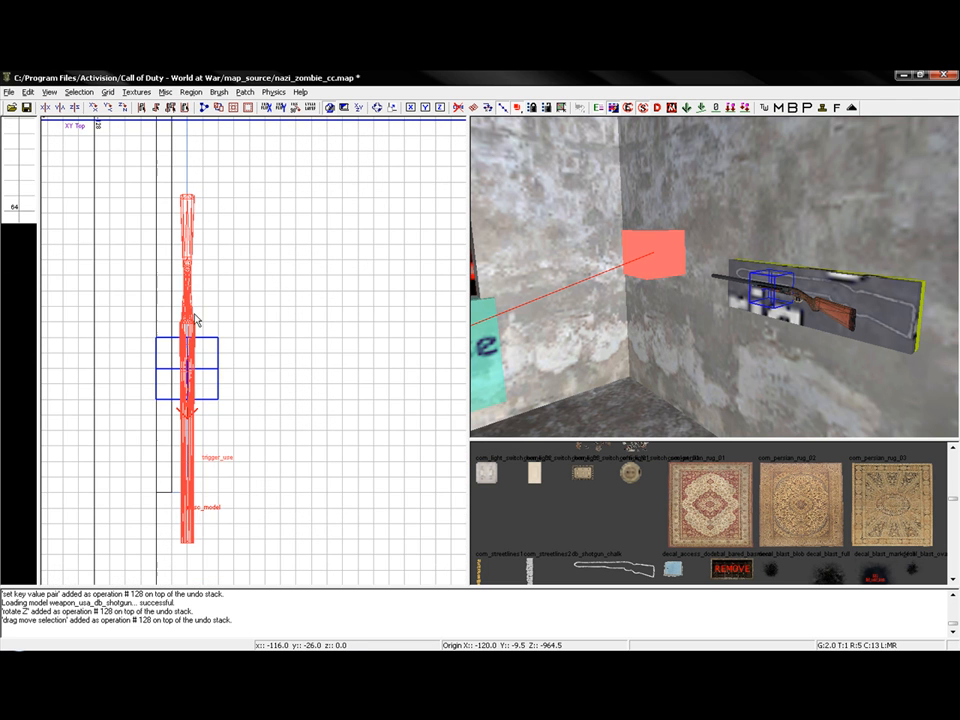
key("ctrl+Tab")
scroll(283, 315, "down", 4)
scroll(283, 315, "up", 4)
key("ctrl+Tab")
scroll(266, 339, "down", 2)
scroll(272, 336, "up", 3)
scroll(263, 335, "down", 2)
left_click_drag(228, 337, 306, 337)
Set the grid size to 1 and raise the shotgun model 2 units in the side view to match the outline
right_click_drag(715, 277, 695, 325)
scroll(185, 300, "up", 2)
right_click_drag(171, 309, 445, 321)
scroll(171, 309, "up", 2)
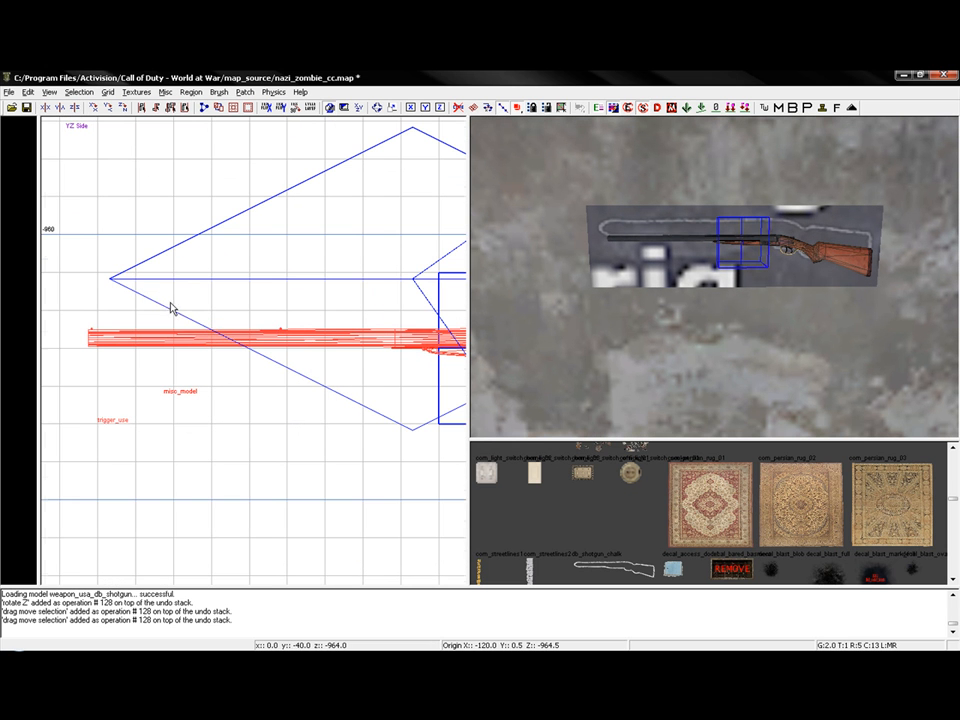
key("1")
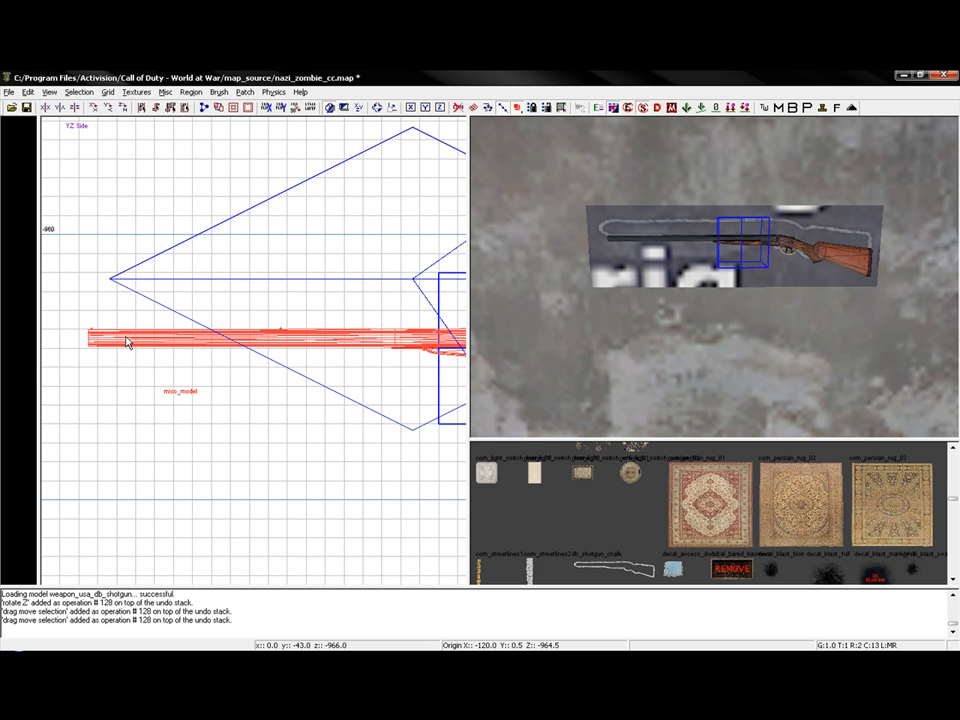
left_click_drag(126, 337, 133, 299)
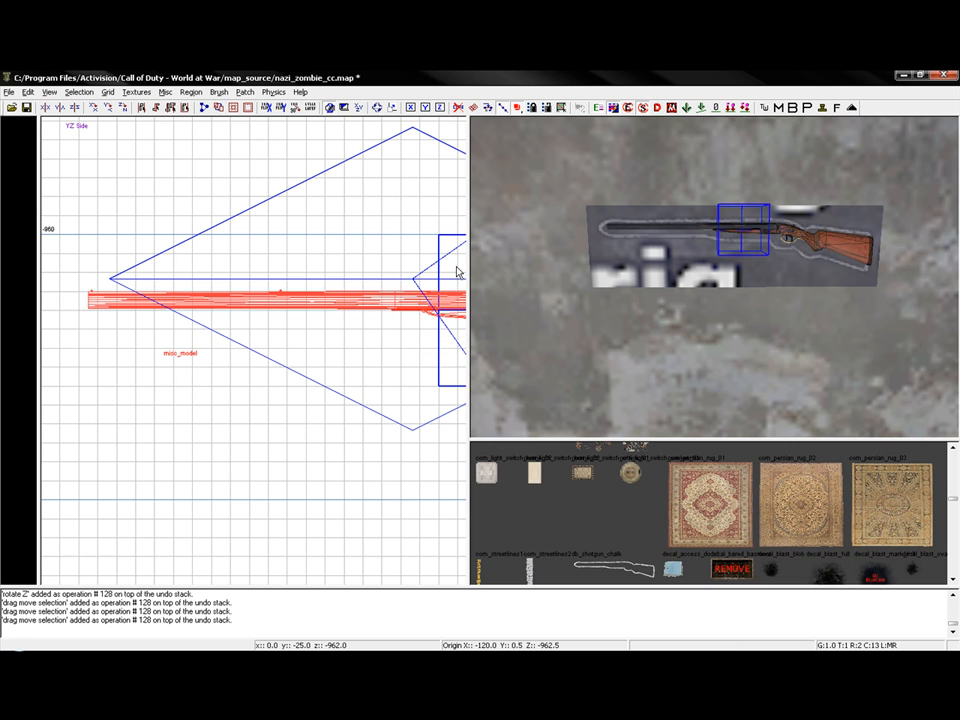
Set the grid size to 0.25, lower the shotgun model 0.5 units within the chalk outline and save the map
right_click_drag(508, 276, 508, 284, "ctrl")
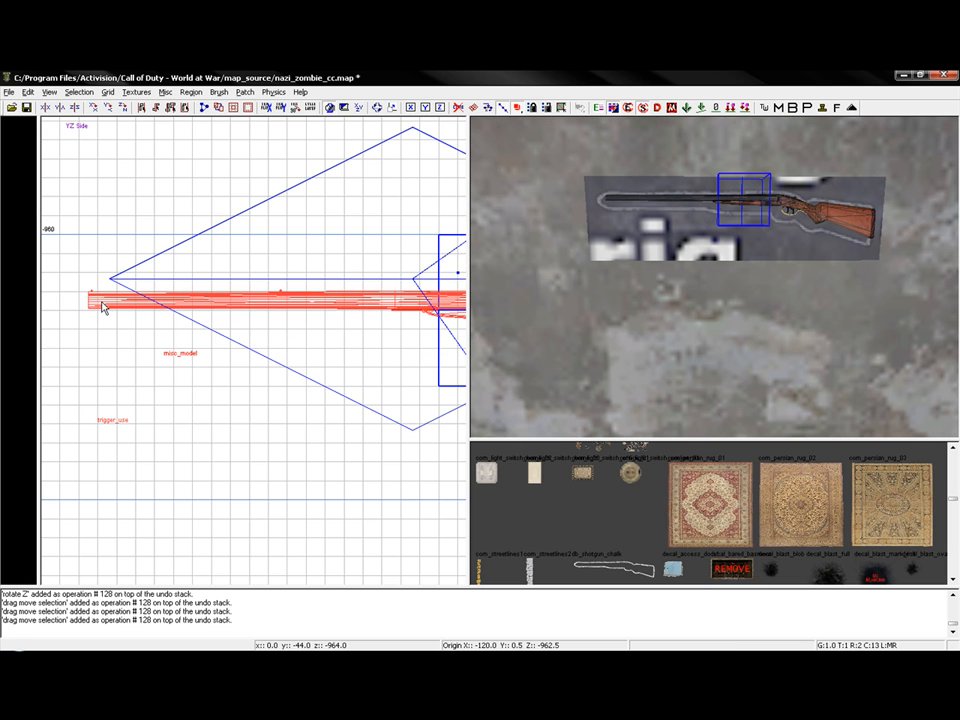
left_click(107, 92)
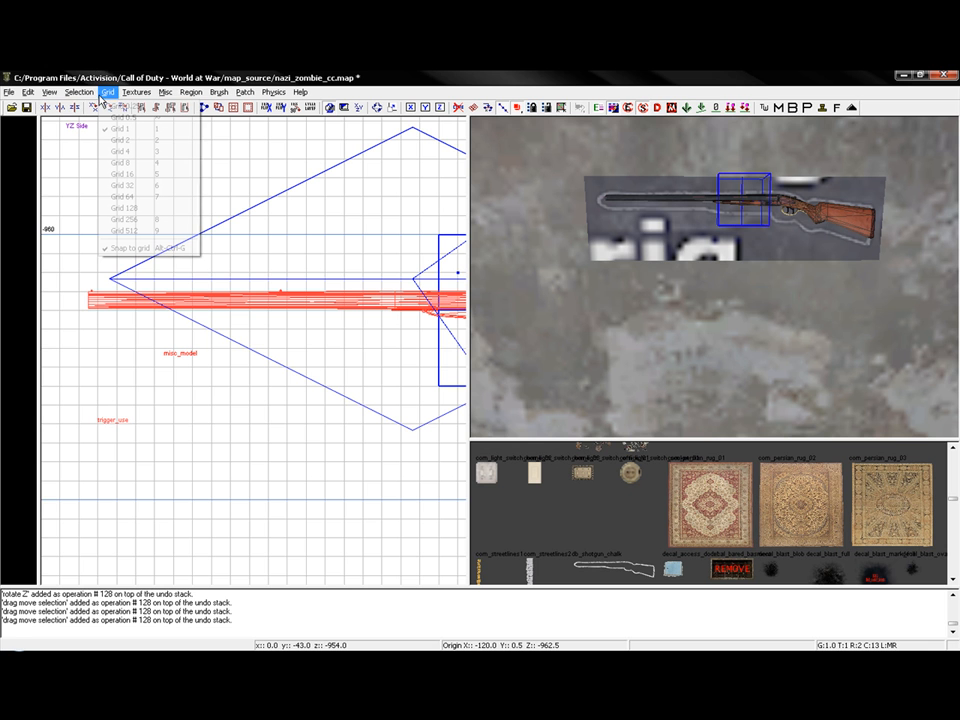
left_click(112, 107)
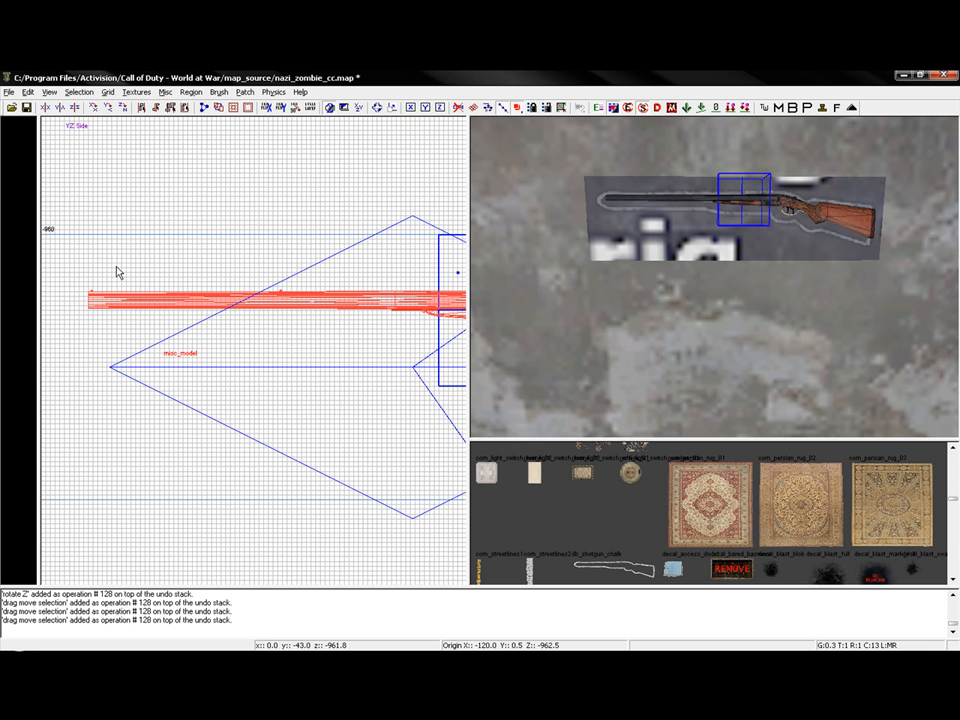
scroll(116, 272, "up", 2)
left_click_drag(160, 283, 161, 304)
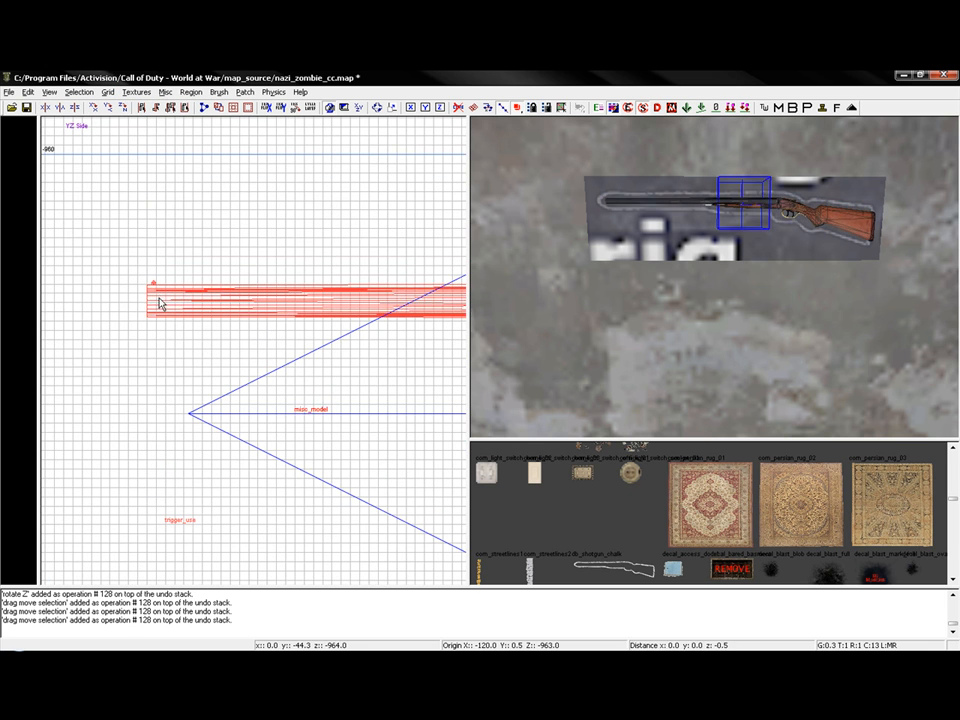
right_click_drag(714, 277, 586, 252)
key("ctrl+s")
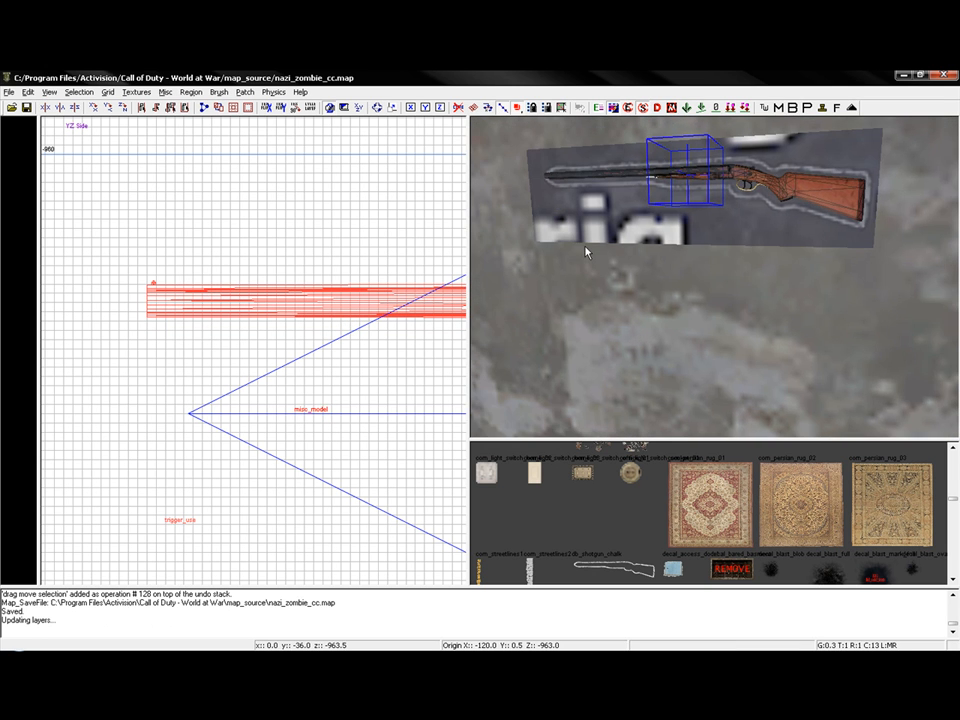
Set the grid size to 2, save the map again and check the shotgun's placement on the wall
right_click_drag(698, 252, 698, 240)
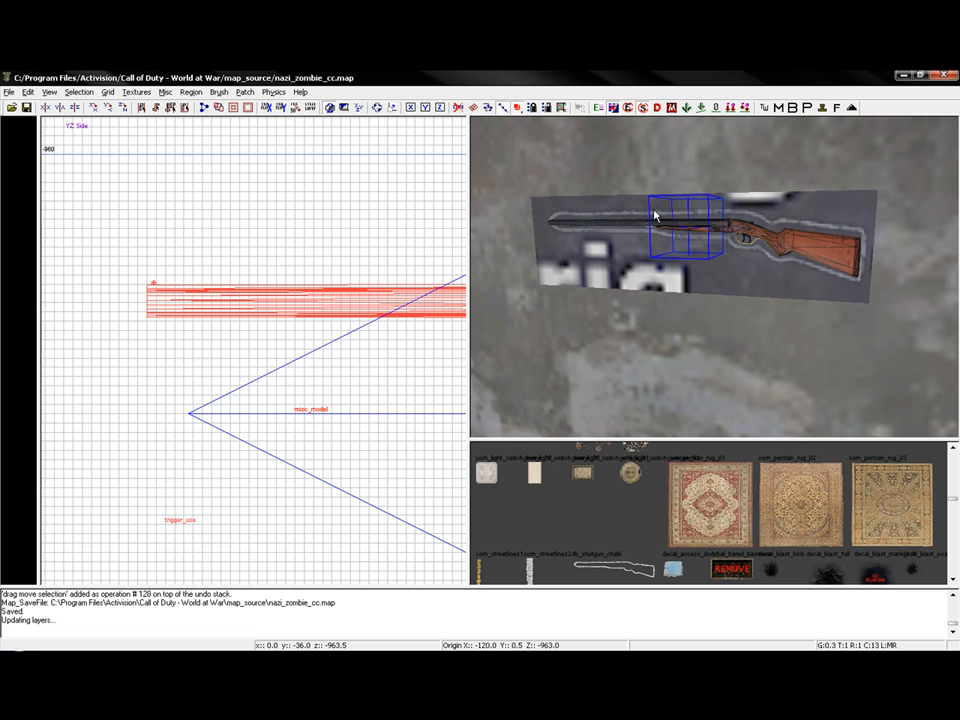
key("2")
right_click_drag(821, 226, 780, 200)
key("ctrl+s")
right_click_drag(715, 277, 735, 310)
right_click_drag(815, 265, 827, 245)
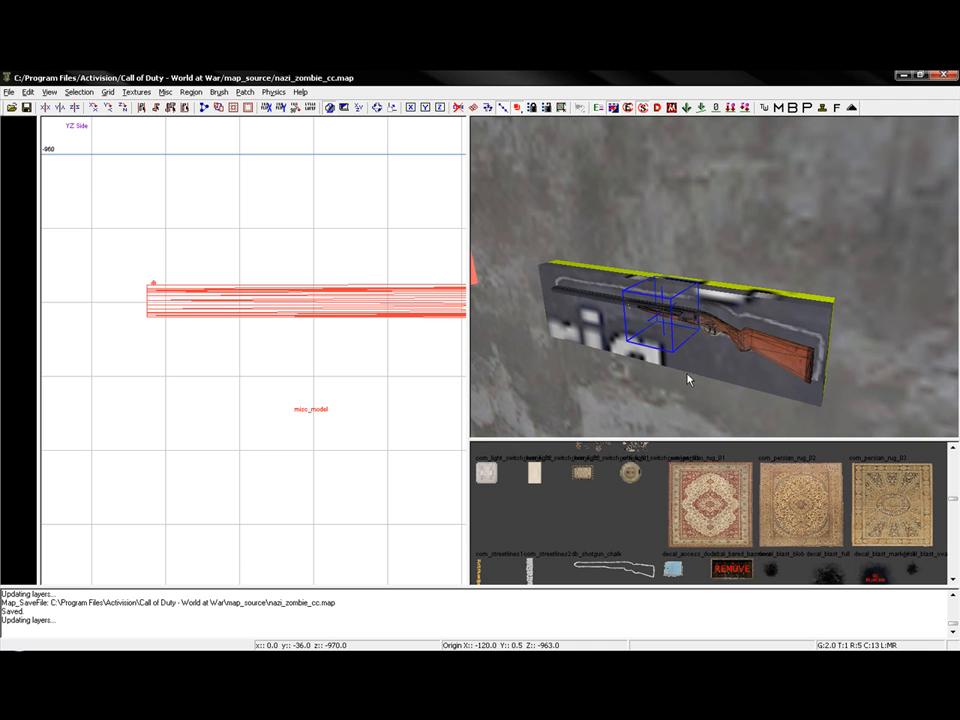
Switch to the Firefox tutorial and examine the Step 7 buyable guns instructions, trigger keys and weapon file names
key("alt+Tab")
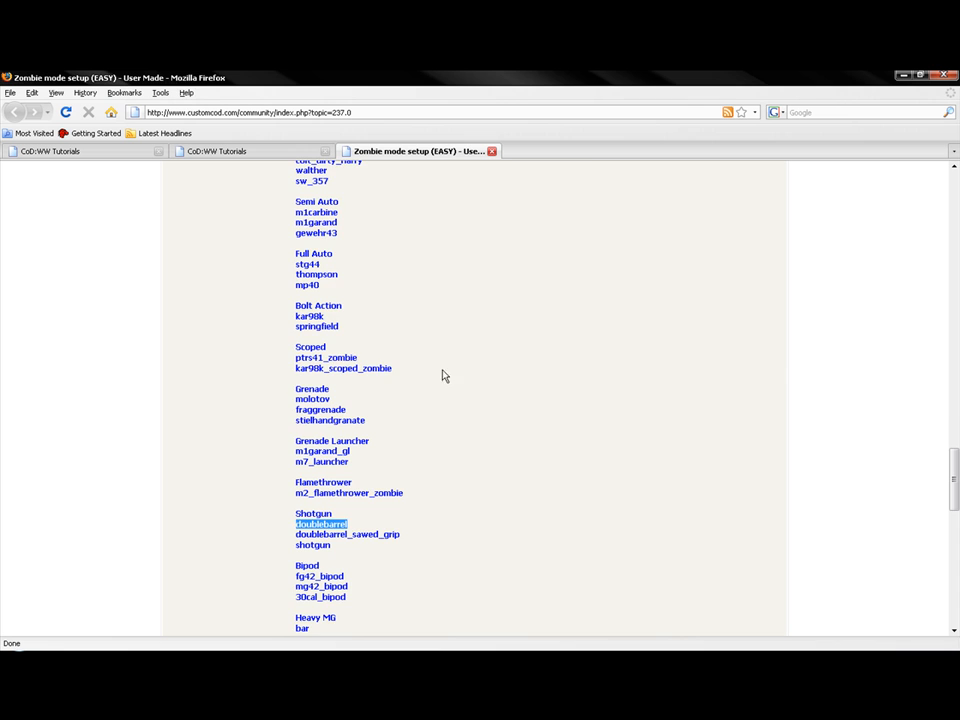
scroll(444, 376, "up", 8)
key("alt+Tab")
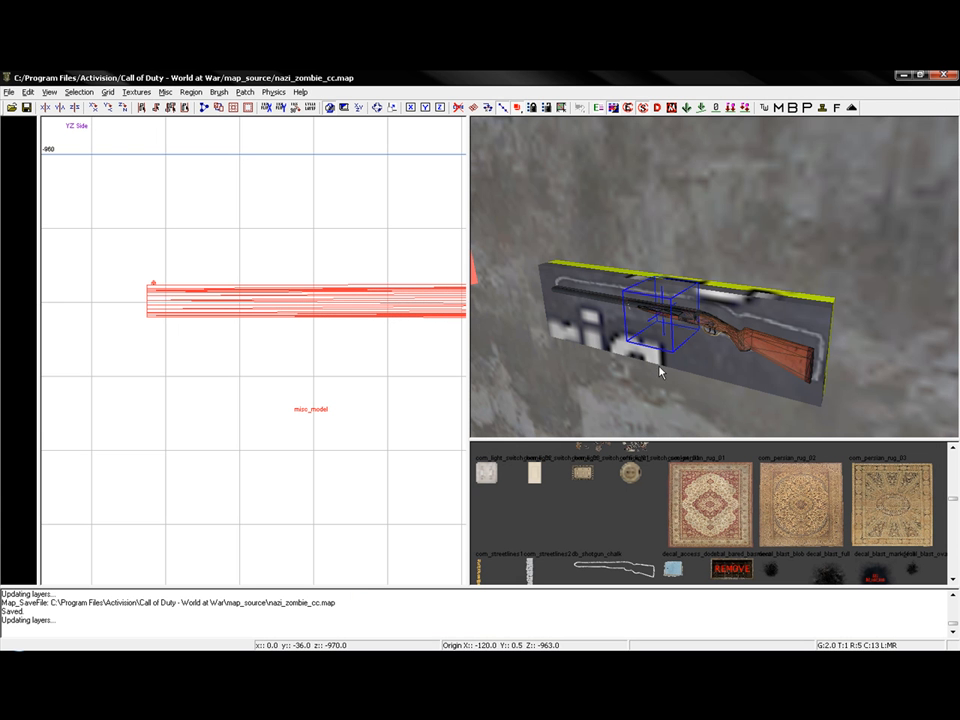
key("alt+Tab")
scroll(506, 390, "down", 1)
scroll(510, 405, "up", 1)
scroll(505, 408, "down", 1)
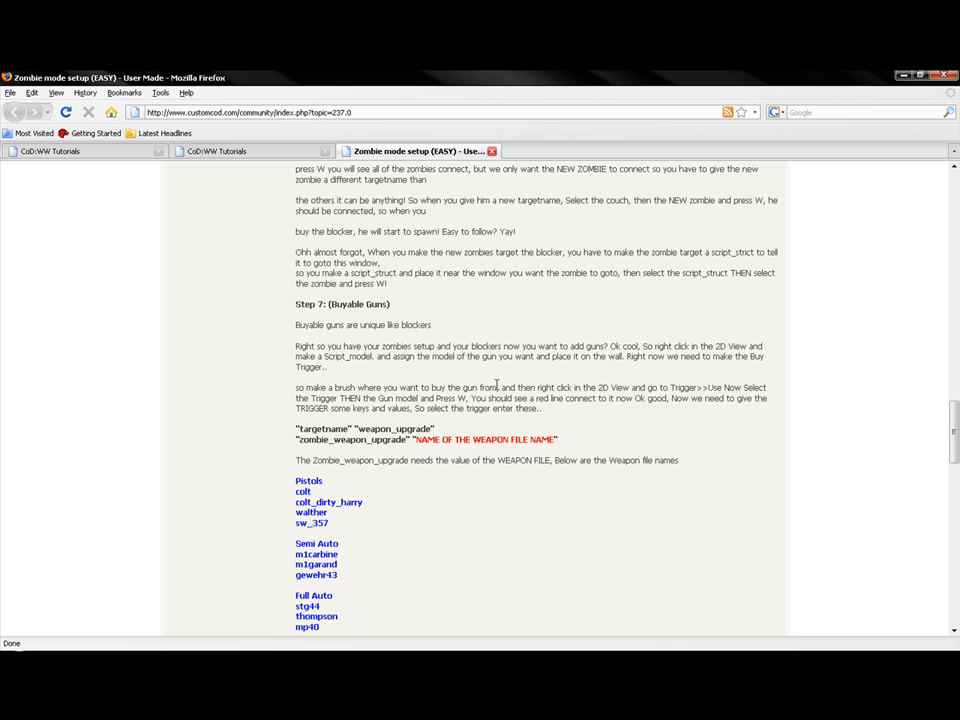
scroll(465, 410, "down", 8)
scroll(467, 415, "up", 8)
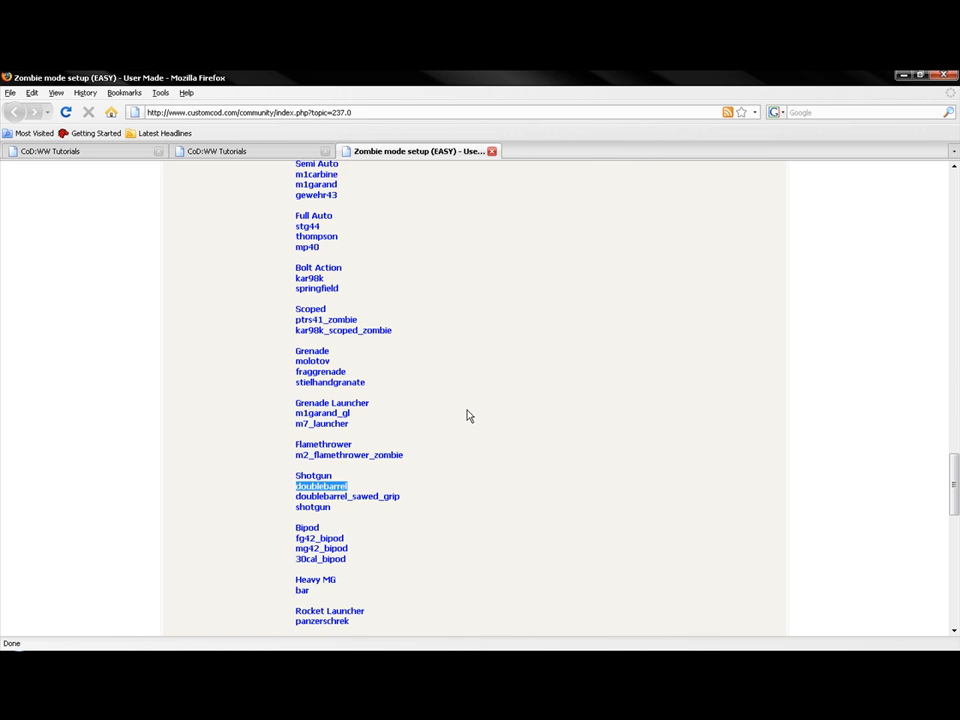
scroll(462, 405, "up", 2)
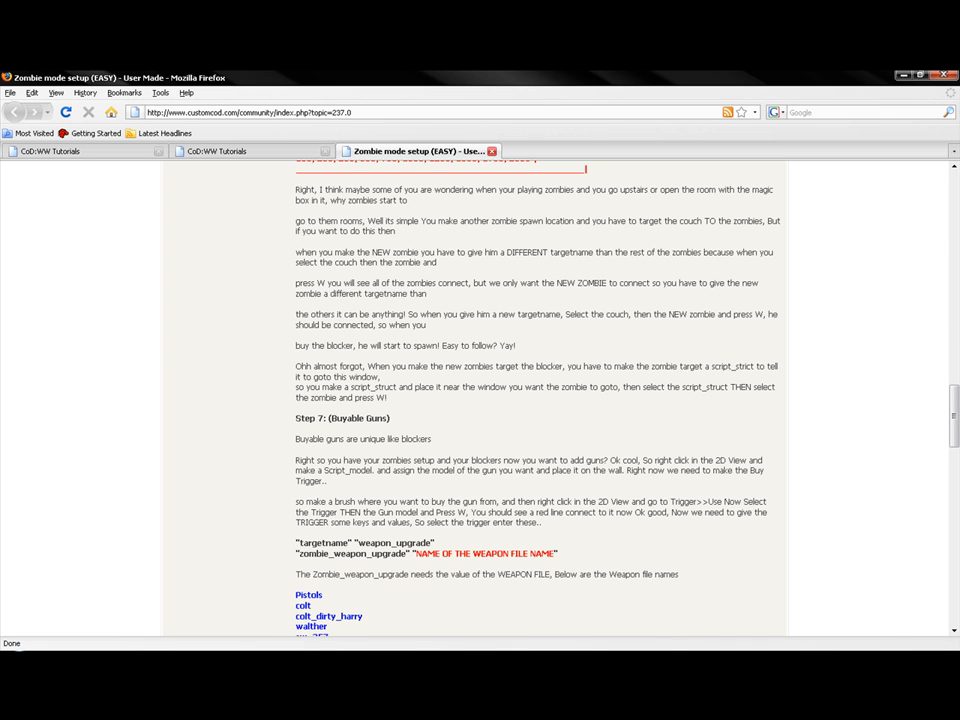
key("alt+Tab")
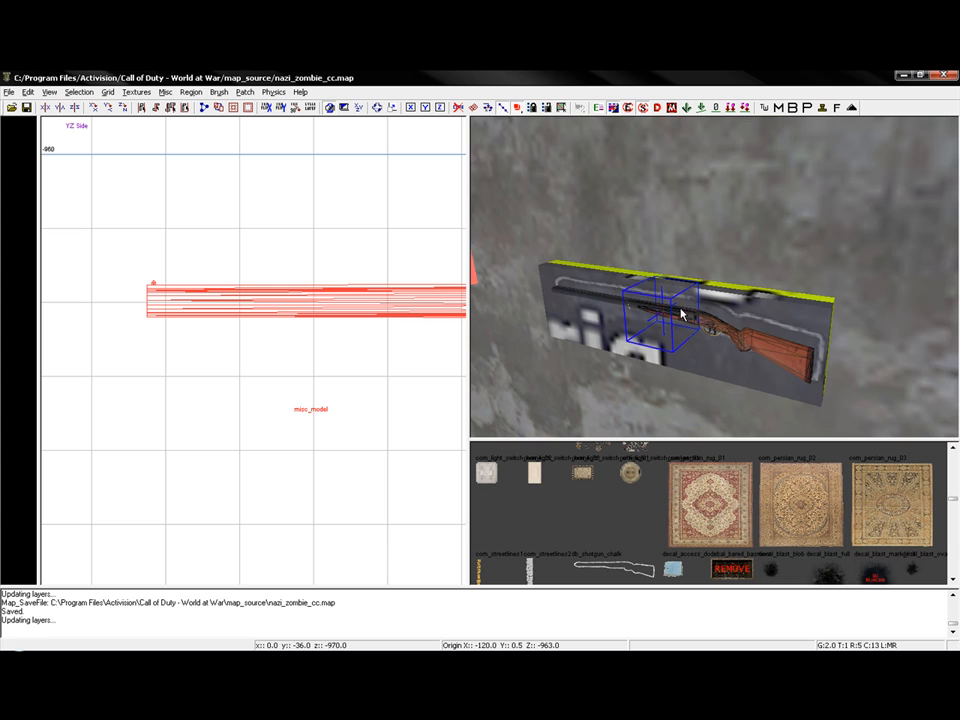
Select the chalk outline brush behind the shotgun and check its entity settings
scroll(682, 314, "up", 3)
key("Escape")
left_click(697, 366, "shift")
left_click(733, 424, "shift")
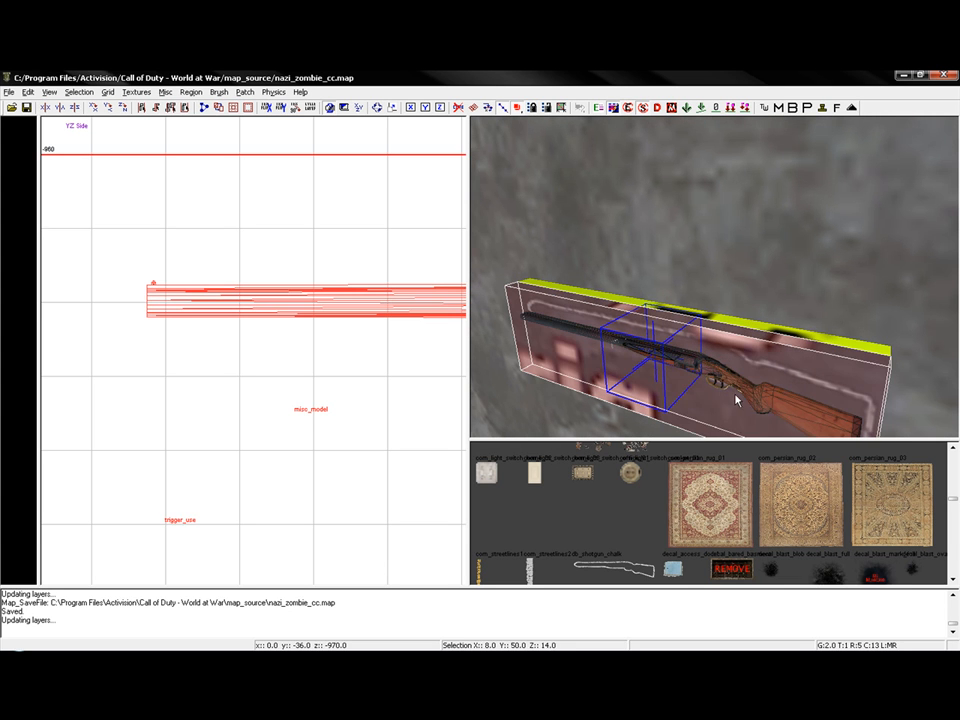
left_click(735, 430, "shift")
key("Escape")
right_click_drag(739, 427, 650, 440)
right_click_drag(783, 394, 783, 440, "ctrl")
left_click(830, 281, "shift")
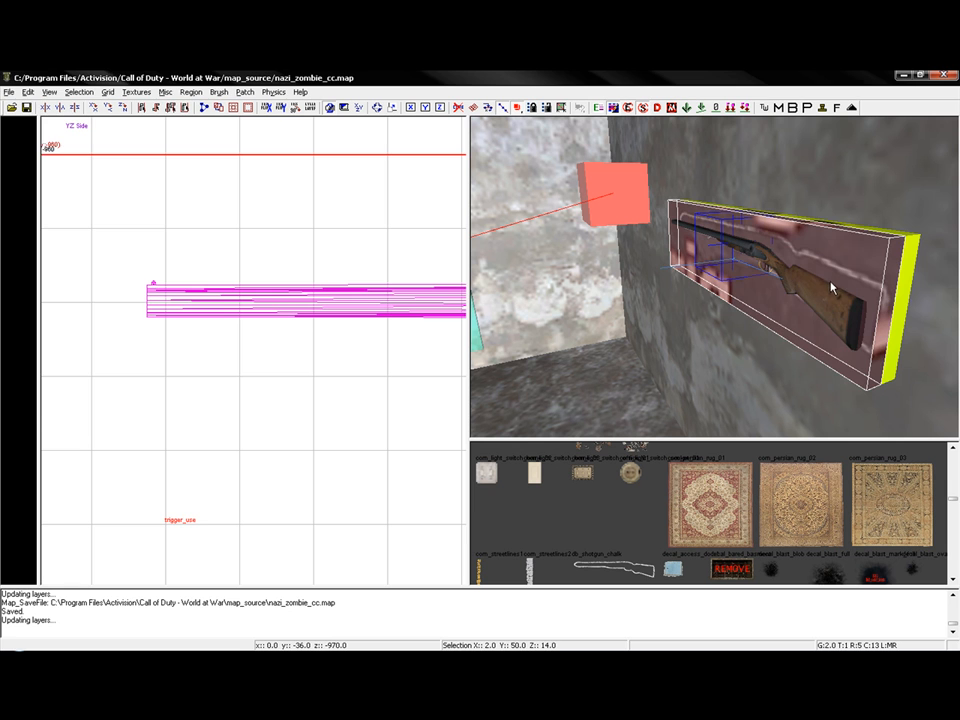
key("n")
key("n")
Select the shotgun model, examine its entity keys and values, and inspect its fit on the wall
key("Escape")
left_click(767, 268, "shift")
key("n")
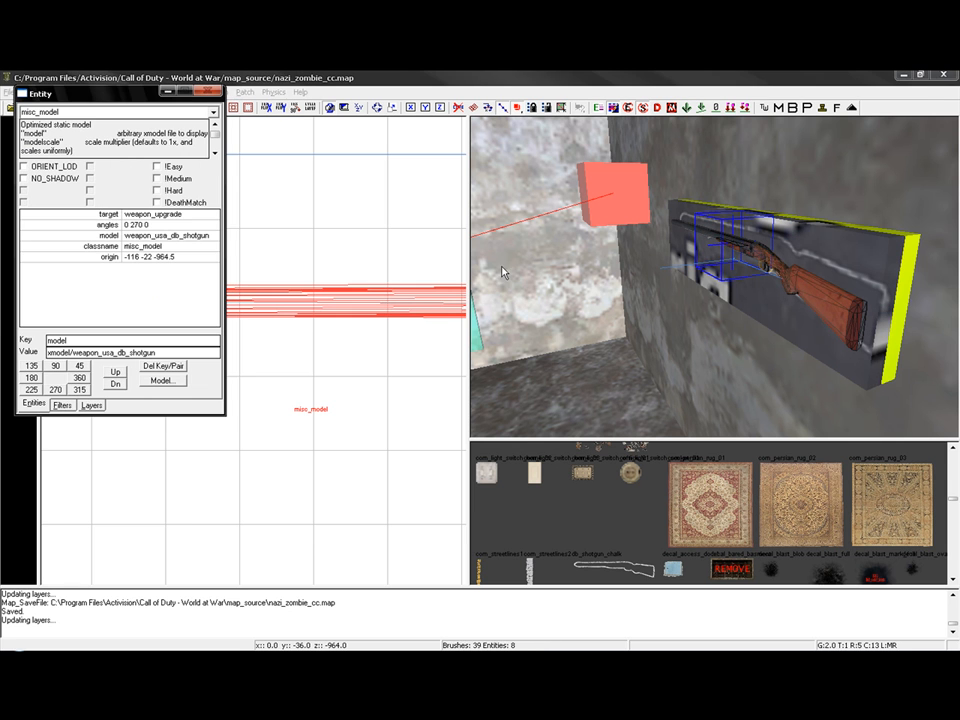
key("n")
key("Escape")
right_click_drag(716, 287, 716, 236)
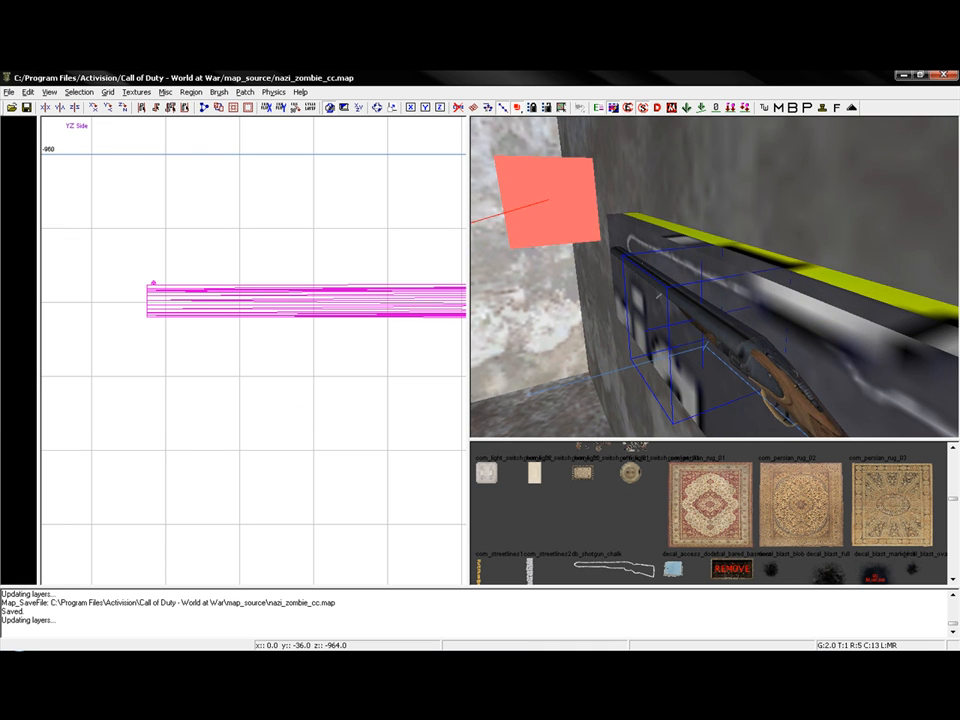
right_click_drag(715, 357, 700, 334)
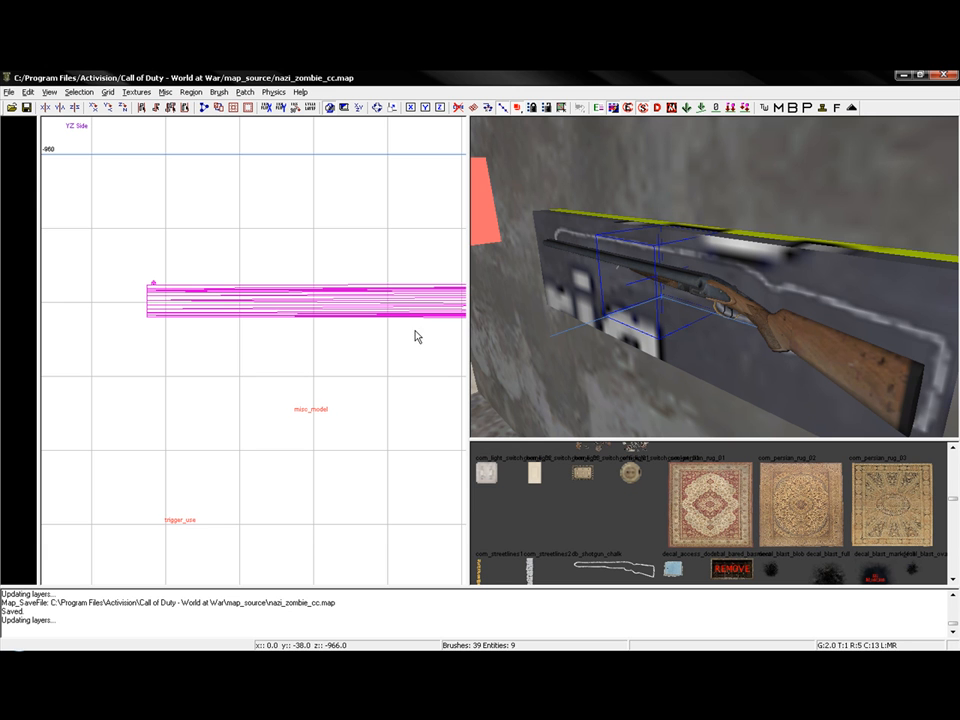
Examine the wall shotgun, windows and mystery box layout in the 3D, front and top views
mouse_move(573, 310)
right_mouse_down()
mouse_move(566, 338)
mouse_move(570, 310)
mouse_move(555, 305)
mouse_move(640, 308)
mouse_move(548, 312)
mouse_move(560, 362)
mouse_move(566, 308)
mouse_move(596, 300)
mouse_move(560, 312)
right_mouse_up()
scroll(345, 371, "down", 7)
key("ctrl+Tab")
key("ctrl+Tab")
scroll(314, 438, "down", 7)
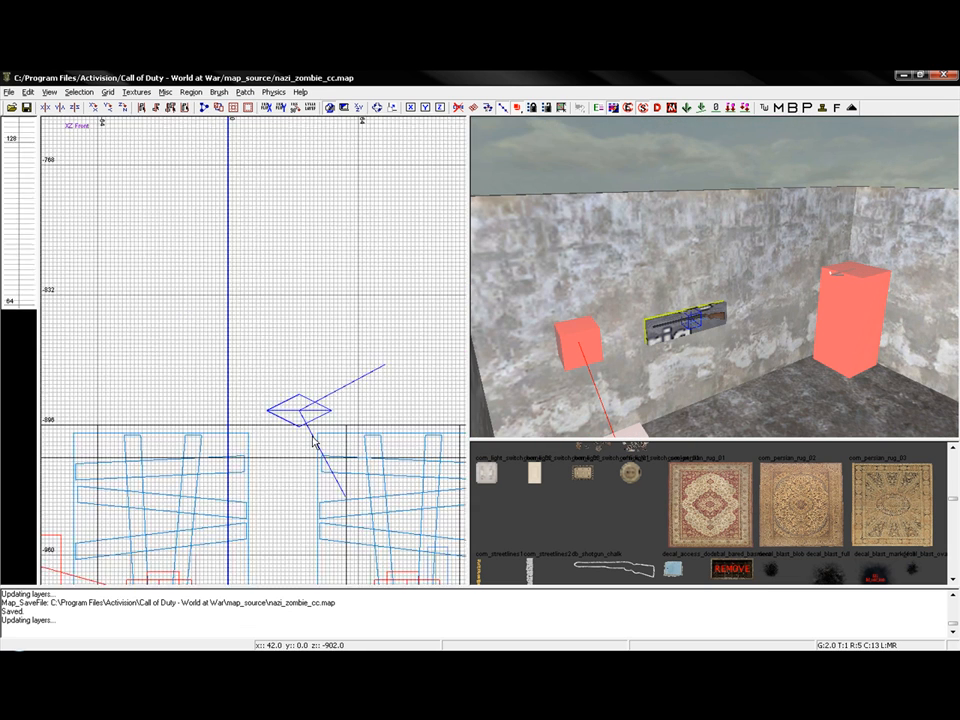
key("ctrl+Tab")
key("ctrl+Tab")
scroll(328, 450, "up", 10)
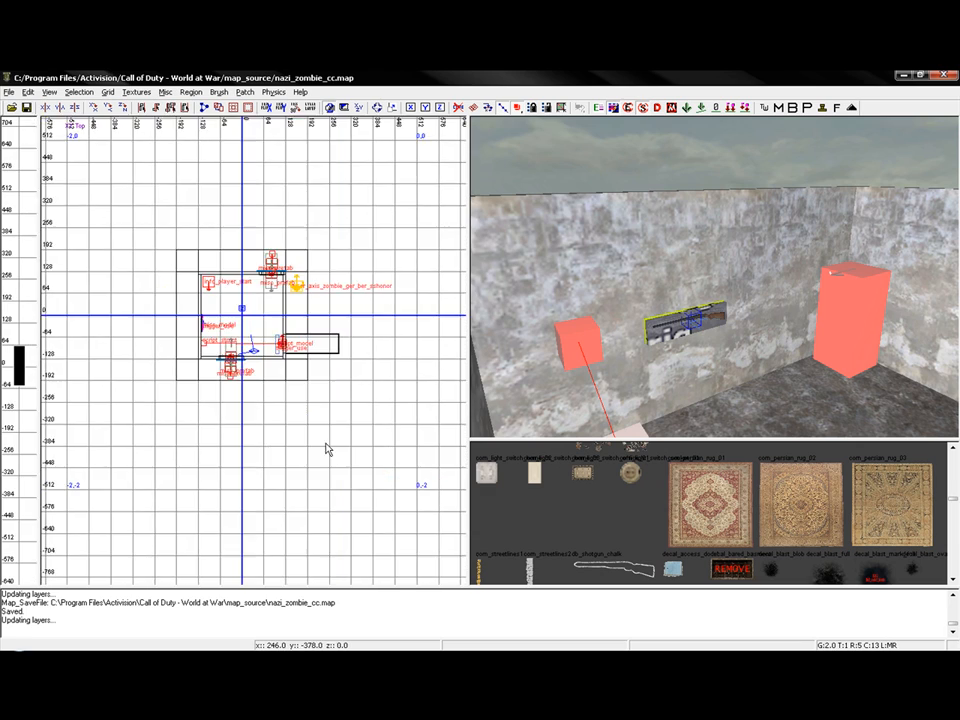
right_click_drag(224, 288, 329, 445)
scroll(273, 317, "down", 2)
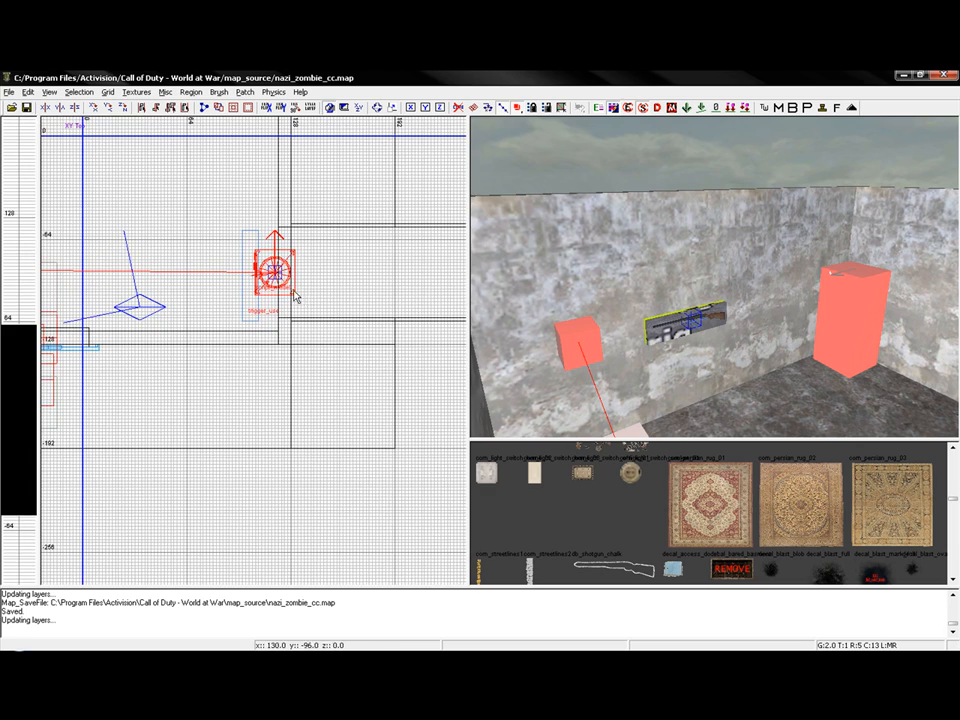
Create a node_pathnode entity inside the room and move it into the southwest part of the floor
right_click_drag(694, 330, 595, 350)
scroll(272, 339, "down", 6)
right_click_drag(272, 339, 370, 390)
scroll(268, 337, "up", 1)
scroll(268, 341, "up", 3)
right_click(305, 355)
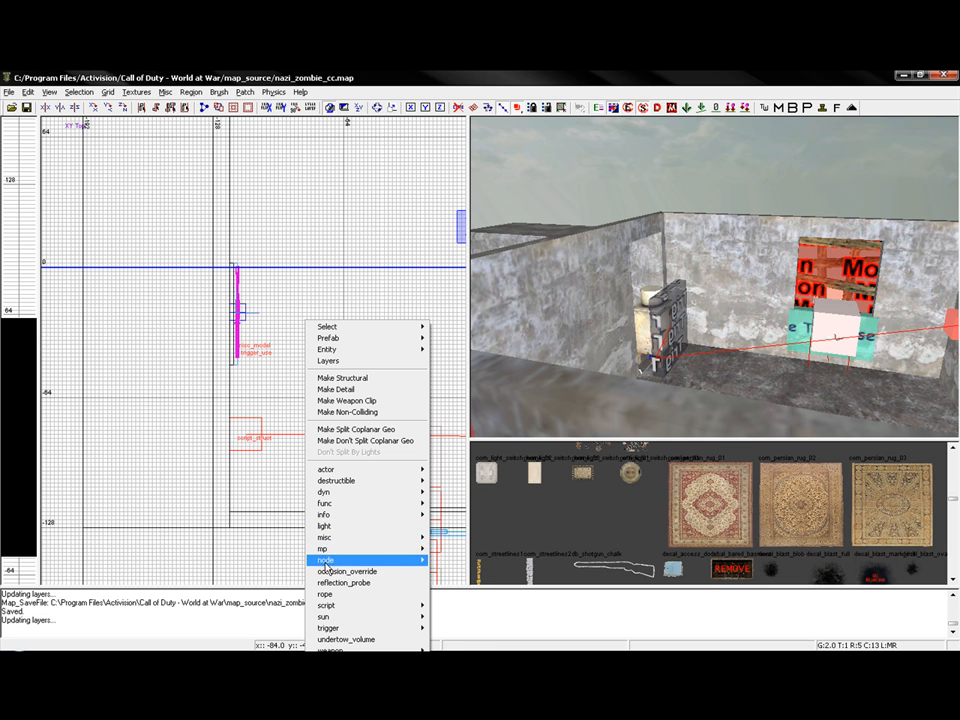
mouse_move(400, 563)
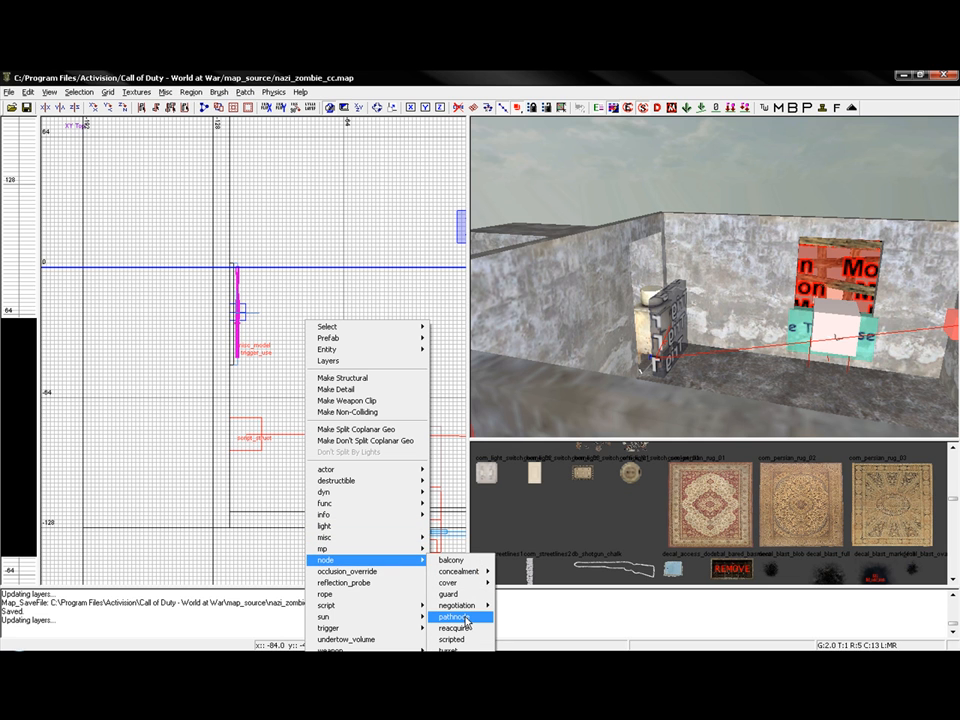
left_click(455, 617)
scroll(385, 368, "up", 2)
left_click_drag(280, 310, 294, 420)
Rotate the new pathnode about the Z axis to face north
key("alt+z")
key("alt+z")
key("alt+z")
scroll(339, 433, "down", 4)
mouse_move(328, 423)
right_mouse_down()
mouse_move(203, 435)
mouse_move(318, 408)
right_mouse_up()
scroll(315, 418, "up", 3)
scroll(228, 428, "down", 3)
Paste a copy of the pathnode into the room's southeast part at about x 64, y -64
key("ctrl+v")
left_click_drag(161, 422, 334, 421)
scroll(315, 425, "up", 3)
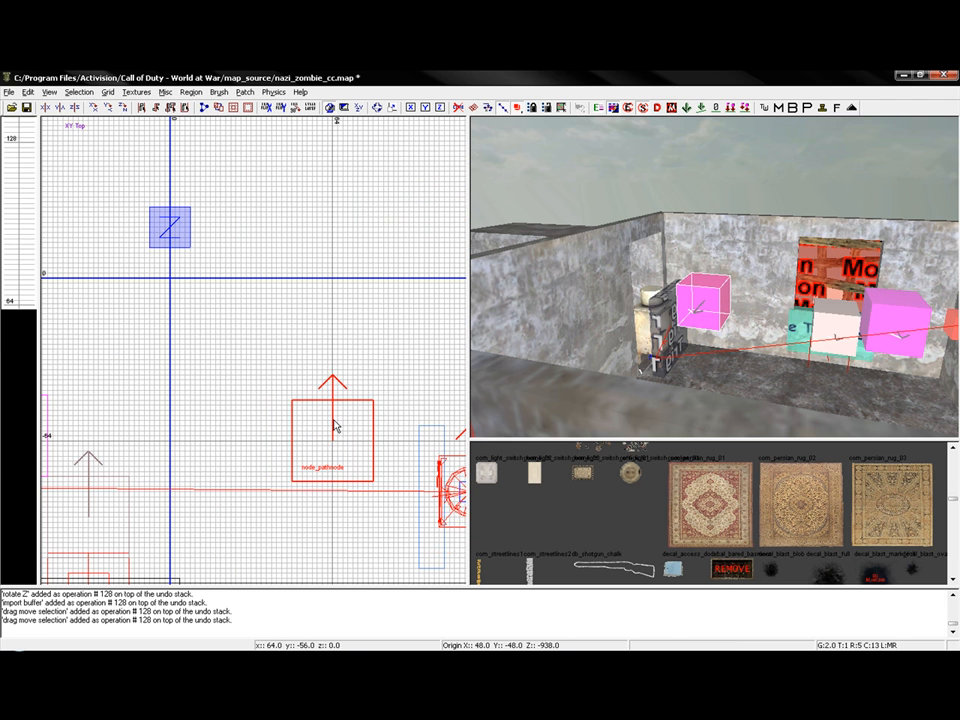
Copy the southeast pathnode and place the duplicate in the room's northeast part at about x 64, y 64
scroll(334, 421, "down", 5)
right_click_drag(334, 421, 347, 434)
scroll(347, 434, "up", 2)
key("ctrl+c")
key("ctrl+v")
left_click_drag(349, 434, 335, 291)
scroll(339, 300, "up", 2)
scroll(334, 290, "down", 6)
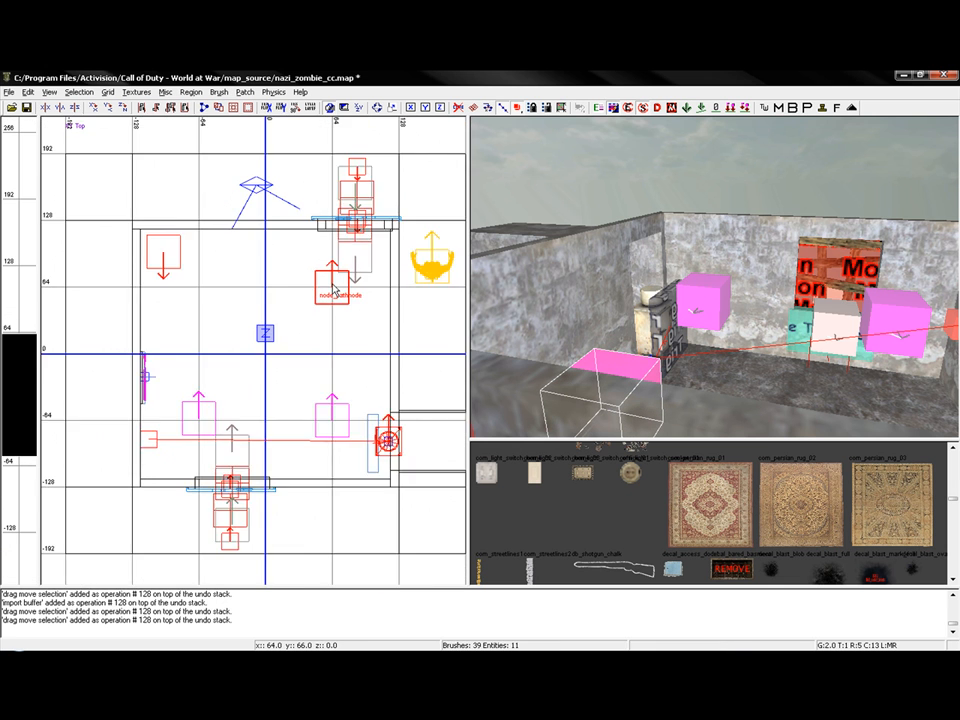
Copy the northeast pathnode and place the duplicate in the room's northwest part at about x -64, y 64
right_click_drag(334, 290, 396, 302)
key("ctrl+c")
key("ctrl+v")
left_click_drag(395, 312, 270, 296)
scroll(262, 306, "up", 3)
scroll(270, 296, "down", 4)
Copy the northwest pathnode and place the duplicate outside the room, just north of the zombie spawner
right_click_drag(276, 300, 314, 307)
key("ctrl+c")
key("ctrl+v")
left_click_drag(315, 308, 234, 309)
scroll(234, 309, "up", 4)
scroll(233, 309, "down", 4)
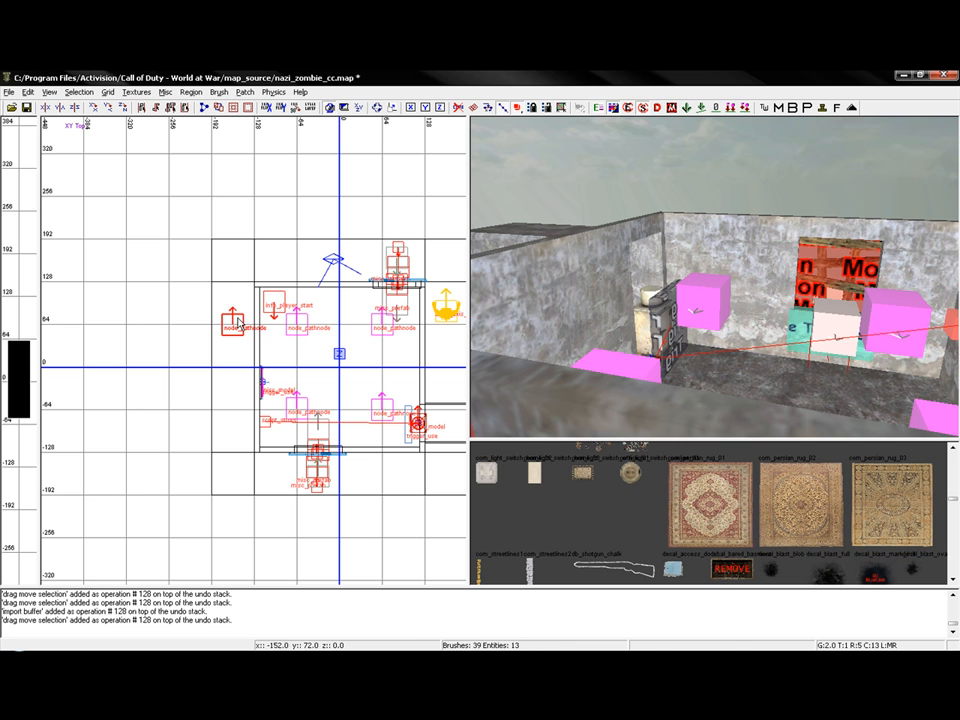
left_click_drag(259, 326, 393, 268)
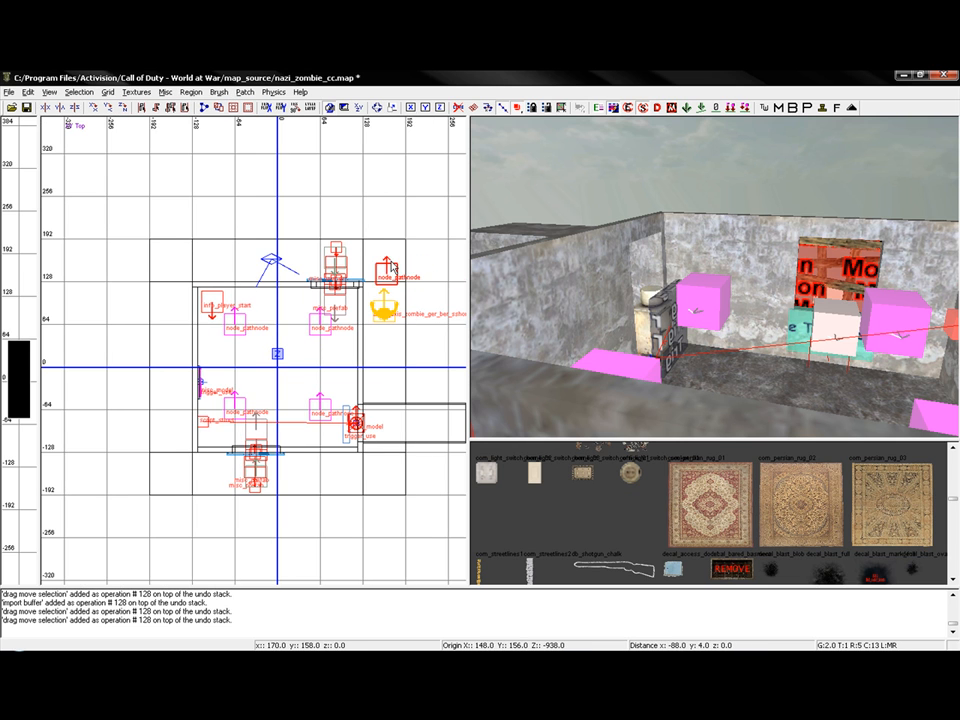
scroll(388, 270, "up", 4)
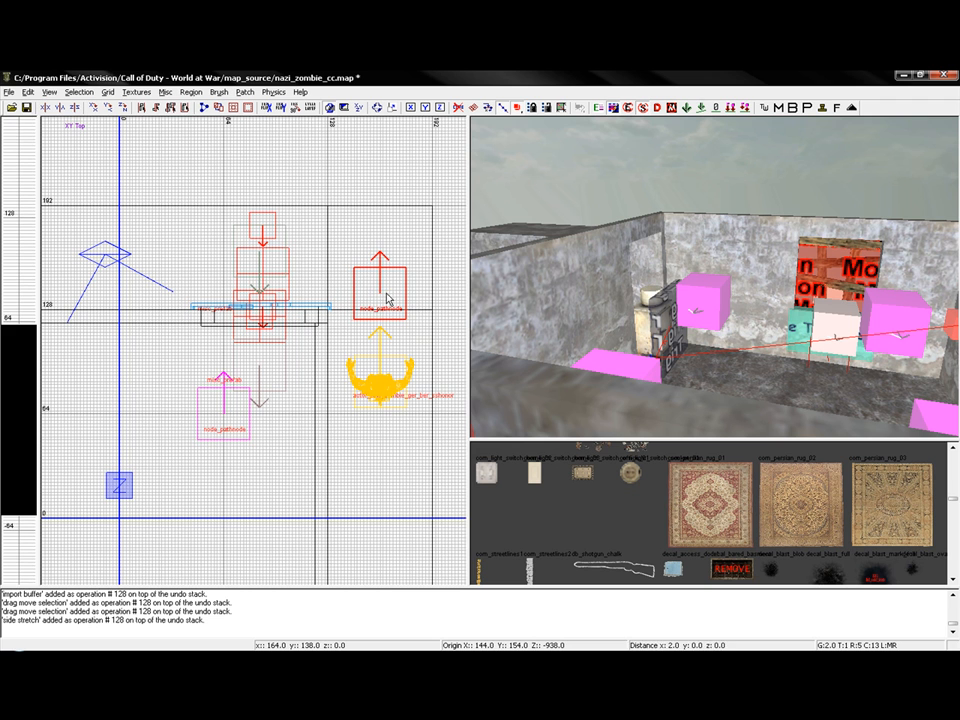
left_click(388, 298)
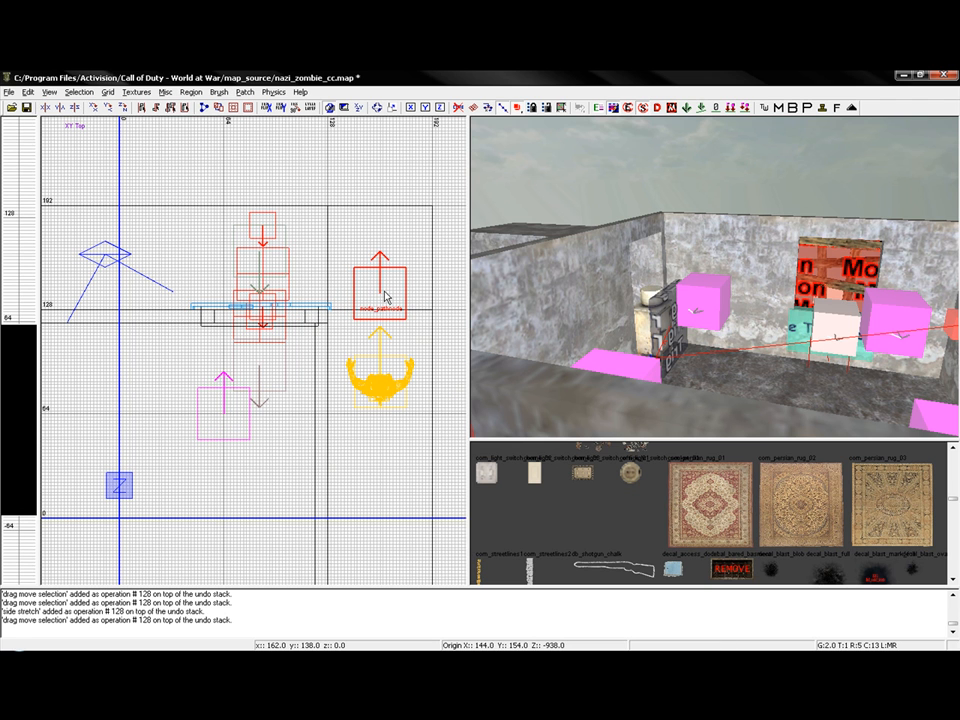
Clone the outer pathnode, place it outside the north wall just west of the window and rotate it to face east
key("space")
mouse_move(386, 297)
left_mouse_down()
mouse_move(155, 250)
mouse_move(281, 396)
left_mouse_up()
key("shift+z")
key("shift+z")
key("shift+z")
key("shift+z")
key("shift+z")
scroll(155, 251, "down", 5)
scroll(155, 254, "up", 3)
Clone another pathnode just south of the zombie spawner and rotate it to face south
key("space")
key("shift+z")
key("shift+z")
key("shift+z")
key("shift+z")
key("shift+z")
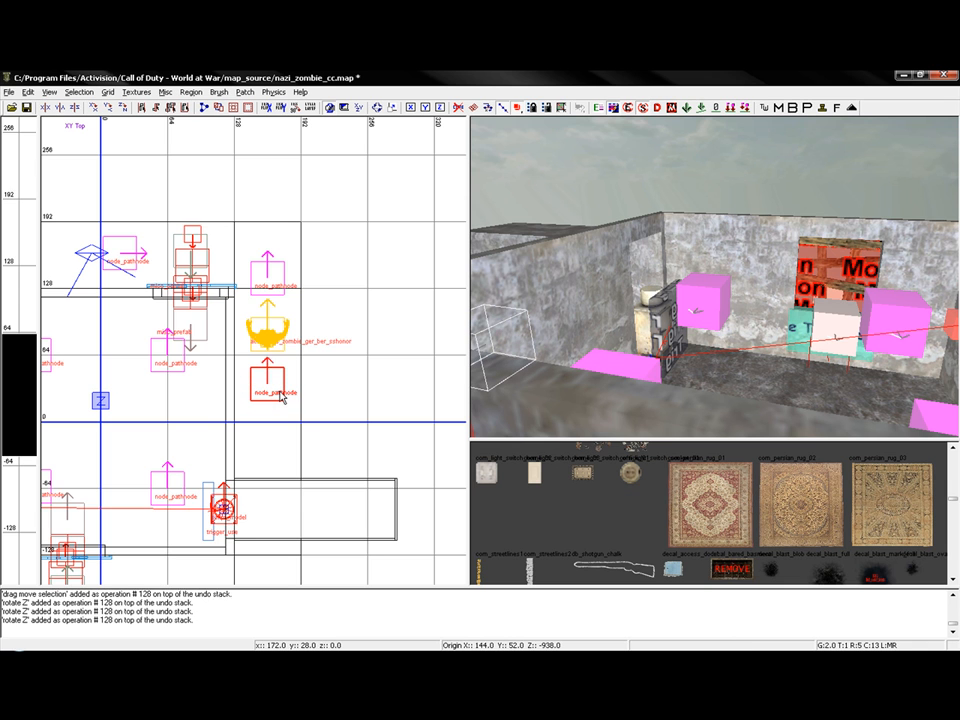
right_click_drag(280, 391, 281, 371)
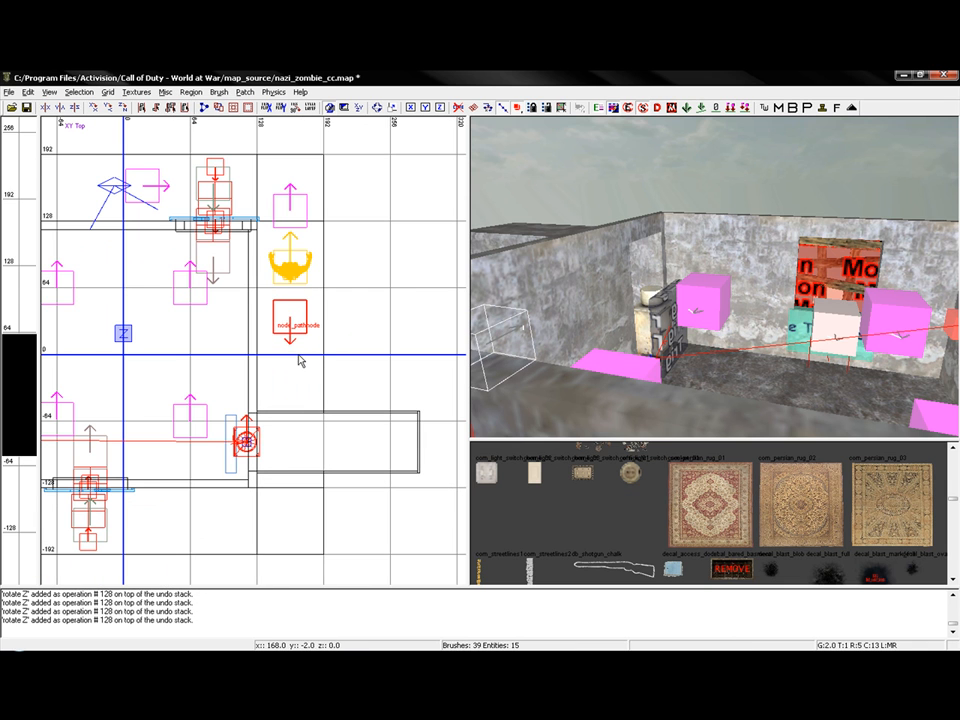
Clone the south-facing pathnode, rotate it to face east and place it outside the south wall, west of the window
key("space")
left_click_drag(300, 361, 302, 514)
left_click_drag(300, 518, 297, 524)
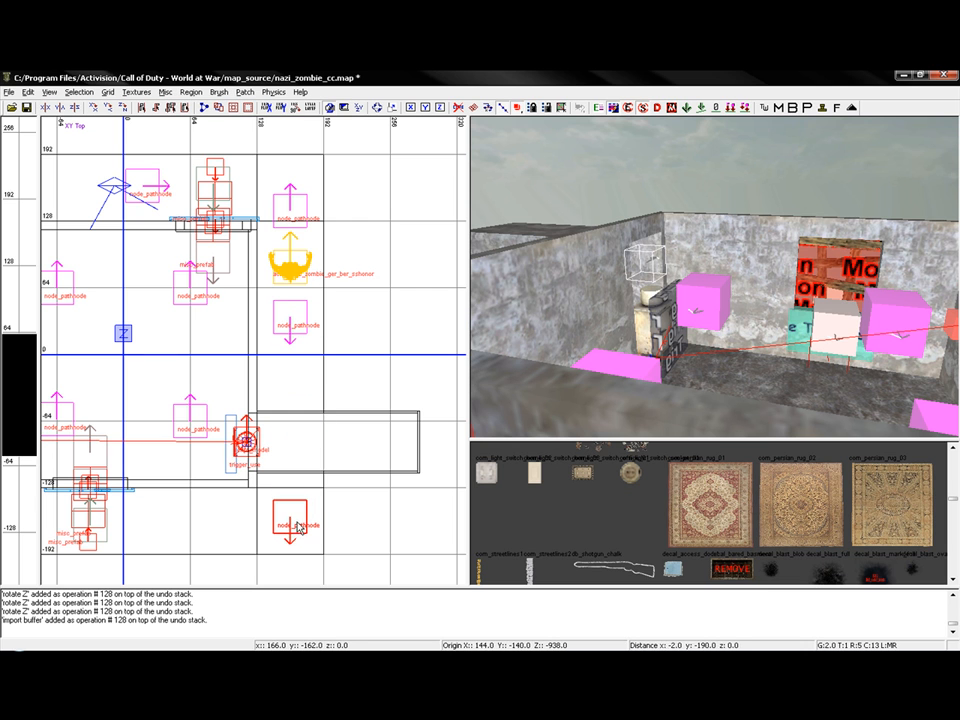
key("alt+z")
right_click_drag(228, 420, 321, 417)
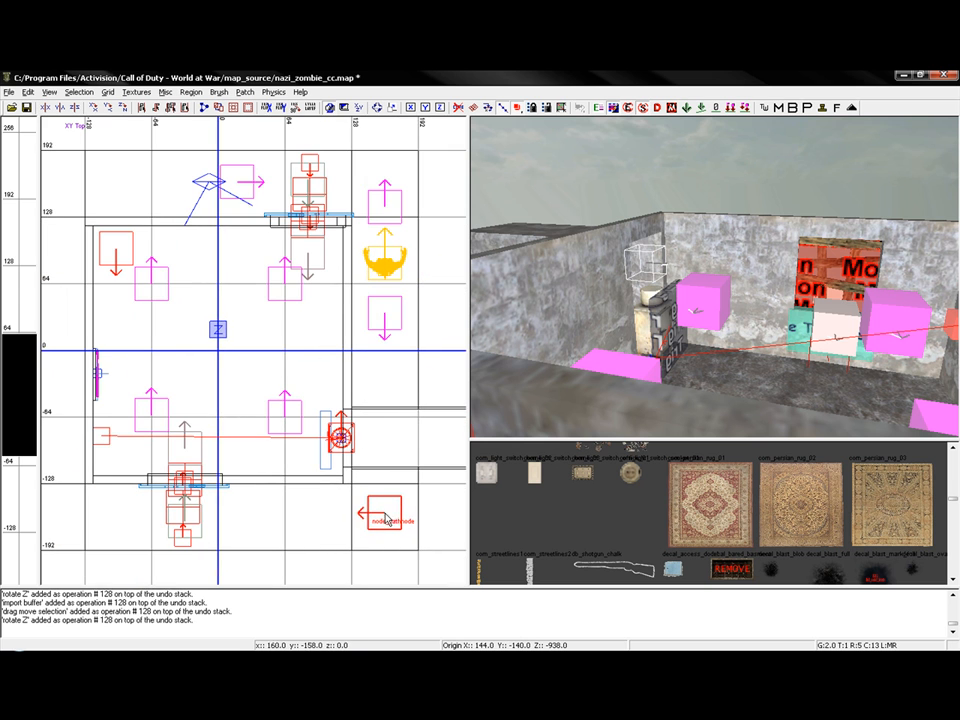
key("alt+z")
key("alt+z")
left_click_drag(388, 505, 125, 511)
right_click_drag(129, 510, 301, 498)
Clone pathnodes outside the west wall, beside its southern and middle parts, and rotate them to face south
key("space")
mouse_move(290, 510)
left_mouse_down()
mouse_move(216, 459)
mouse_move(224, 463)
mouse_move(212, 380)
mouse_move(220, 356)
left_mouse_up()
key("alt+z")
key("alt+z")
key("alt+z")
key("alt+z")
Clone pathnodes outside the west wall's northern part and outside the north wall, rotating the latter to face west
key("space")
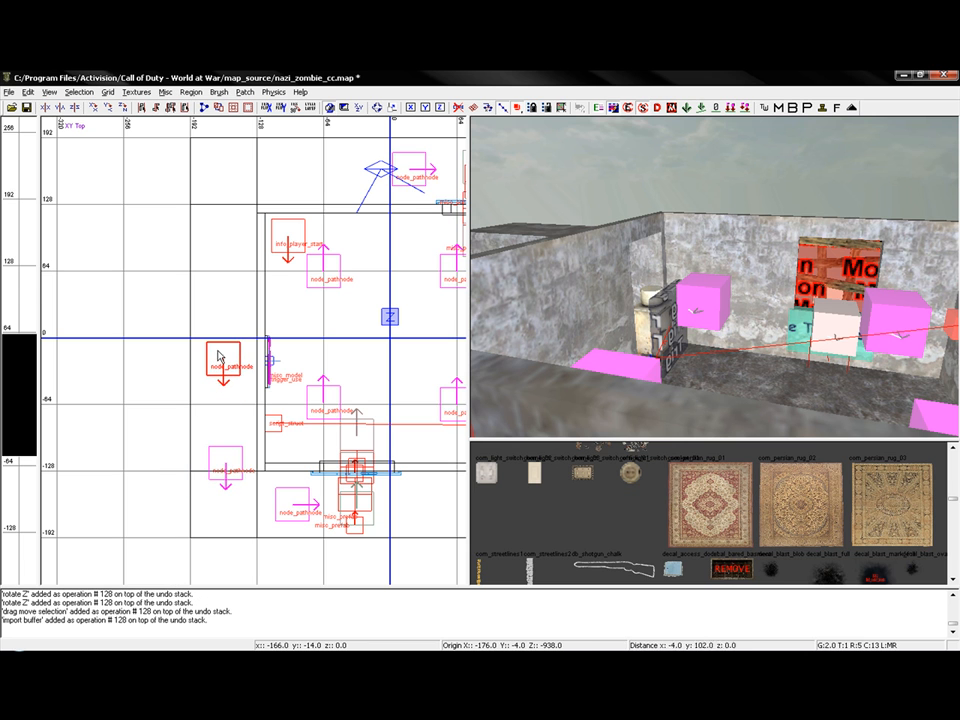
right_click_drag(220, 356, 221, 454)
key("space")
mouse_move(221, 454)
left_mouse_down()
mouse_move(224, 306)
mouse_move(256, 286)
mouse_move(232, 331)
mouse_move(280, 285)
mouse_move(325, 266)
left_mouse_up()
key("alt+z")
key("alt+z")
key("alt+z")
key("alt+z")
key("space")
key("alt+z")
key("Escape")
Create a reflection_probe entity inside the room and move it to the centre of the floor area
right_click_drag(499, 255, 586, 222)
scroll(246, 315, "down", 7)
scroll(258, 320, "up", 6)
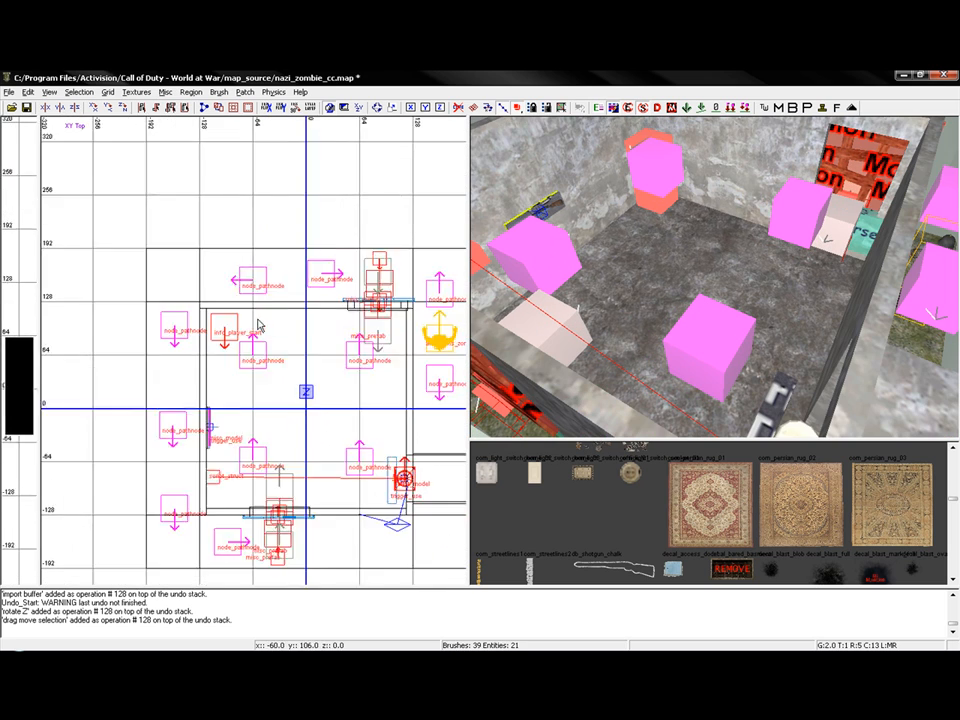
scroll(258, 325, "up", 1)
right_click(303, 320)
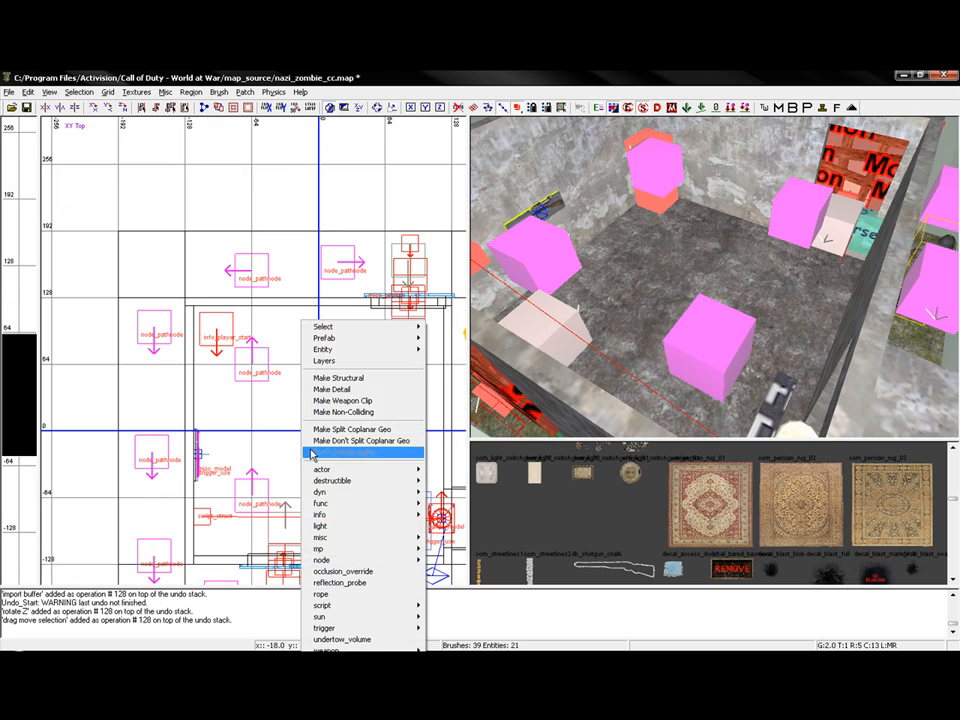
left_click(321, 583)
key("ctrl+Tab")
scroll(302, 420, "up", 4)
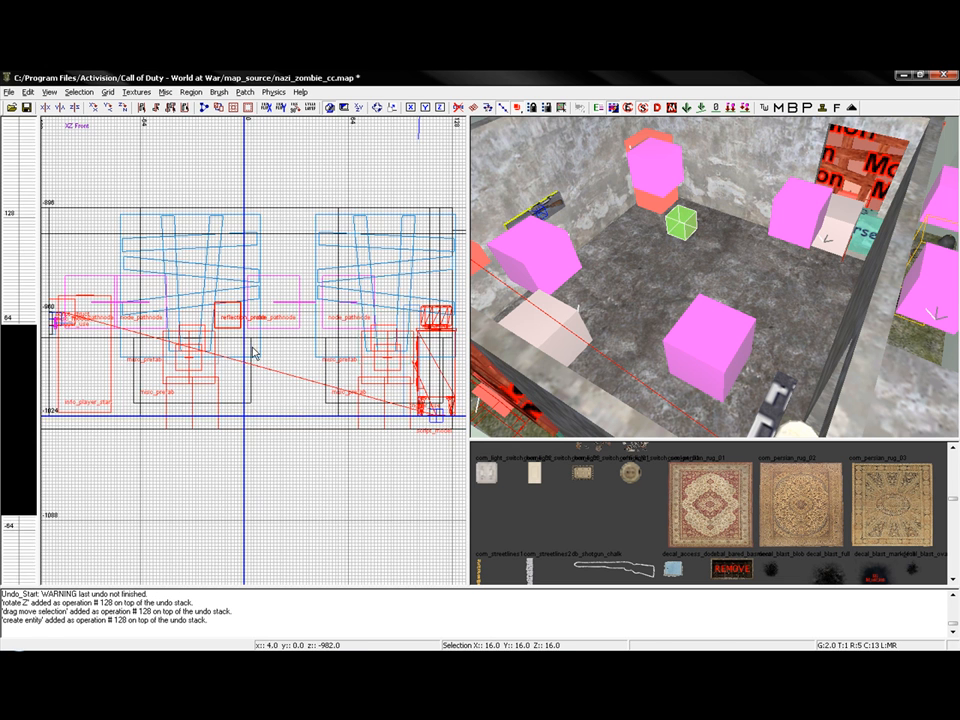
left_click_drag(265, 303, 267, 303)
key("Escape")
Draw a 66 by 58 brush in the top view and move it outside the map's southeast corner
right_click_drag(650, 295, 735, 290)
scroll(332, 414, "down", 5)
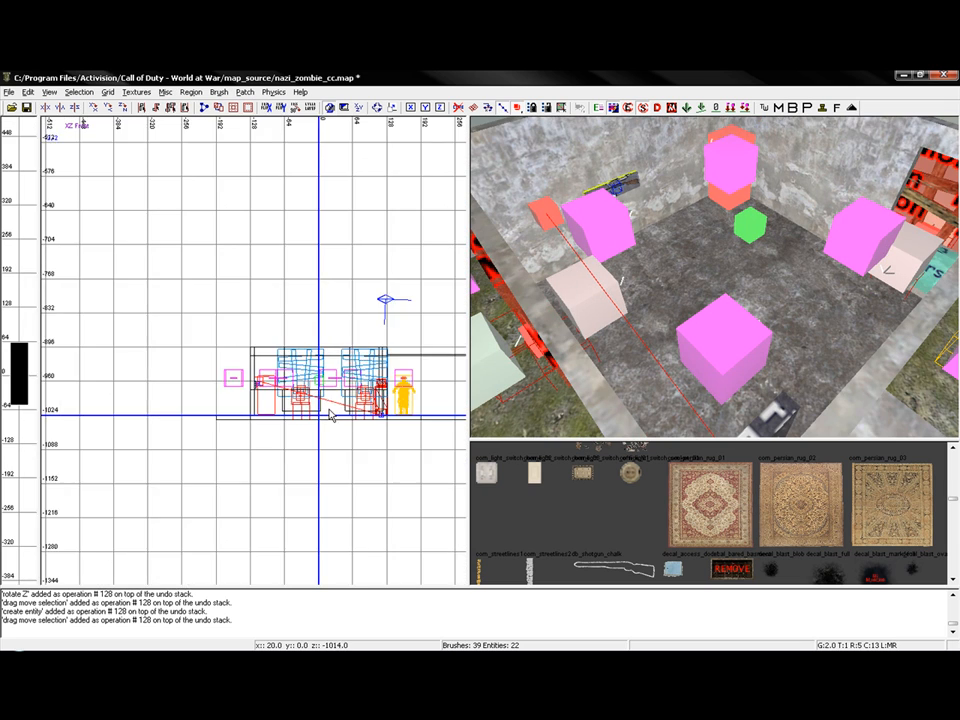
key("ctrl+Tab")
scroll(270, 370, "up", 3)
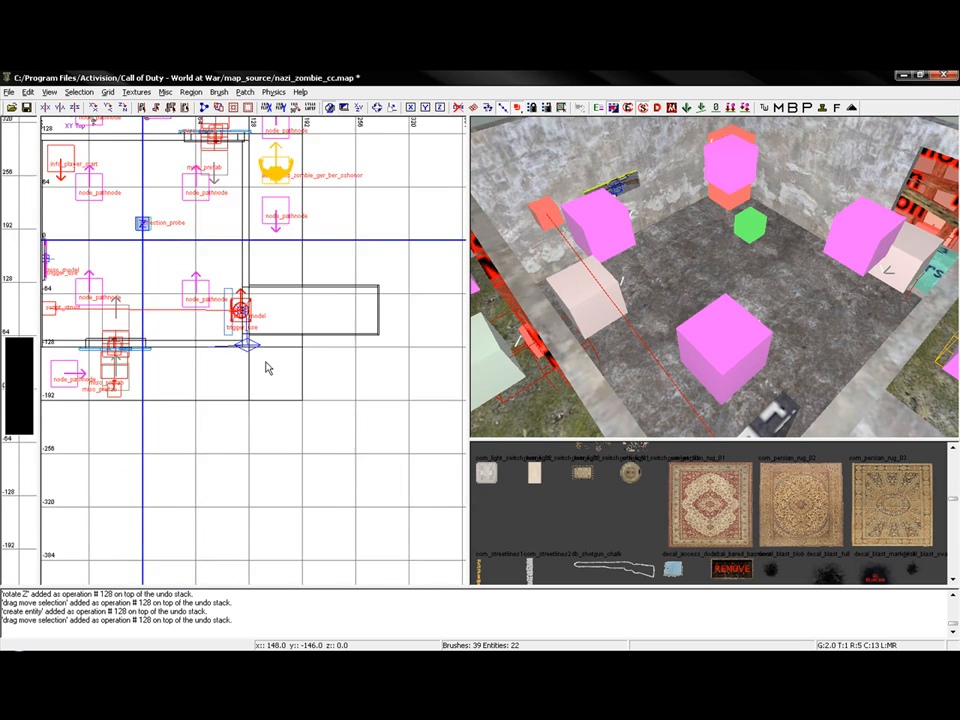
scroll(268, 366, "up", 2)
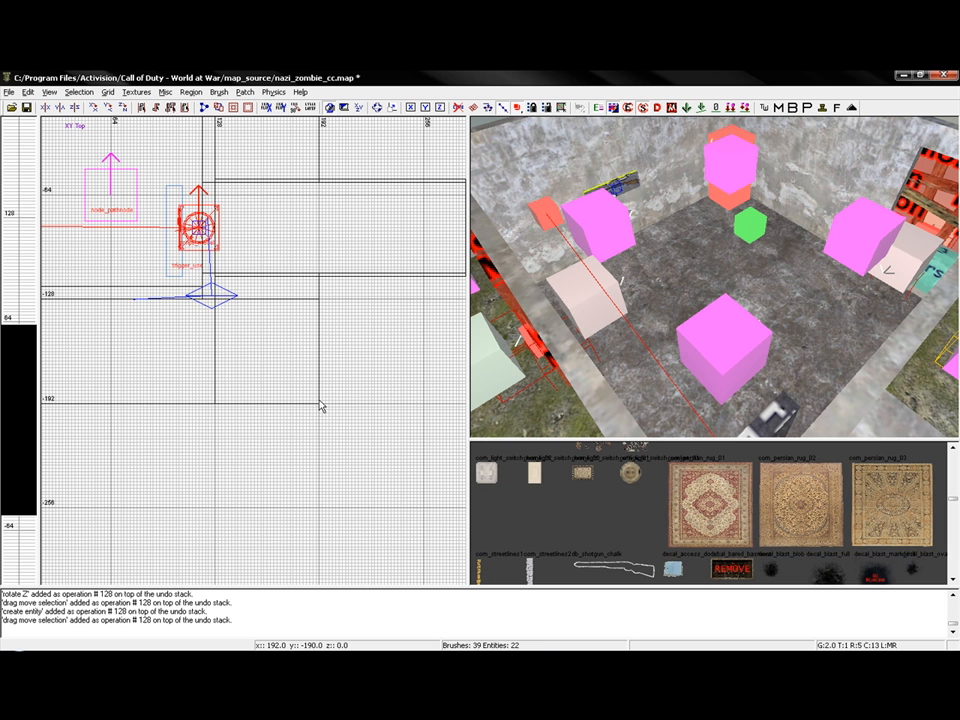
left_click_drag(320, 406, 210, 304)
left_click_drag(292, 371, 365, 376)
right_click_drag(365, 376, 182, 388)
left_click_drag(182, 388, 257, 386)
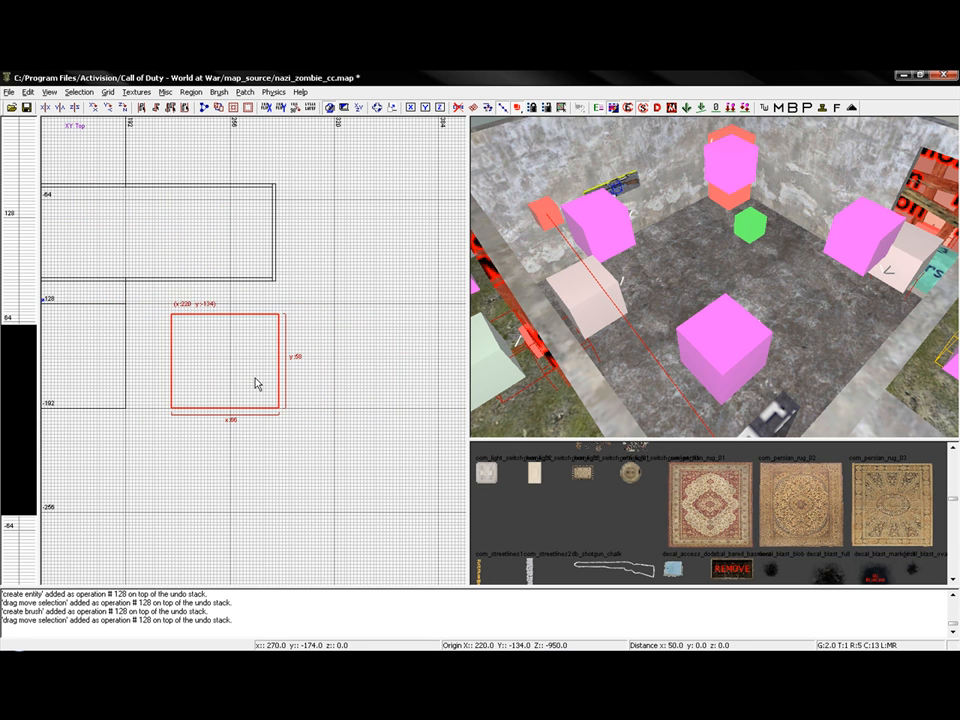
Stretch the new trigger-textured brush in the top view to cover the whole map's footprint
scroll(238, 383, "down", 2)
right_click_drag(238, 382, 331, 378)
scroll(246, 375, "up", 2)
left_click_drag(306, 339, 78, 213)
scroll(150, 233, "down", 7)
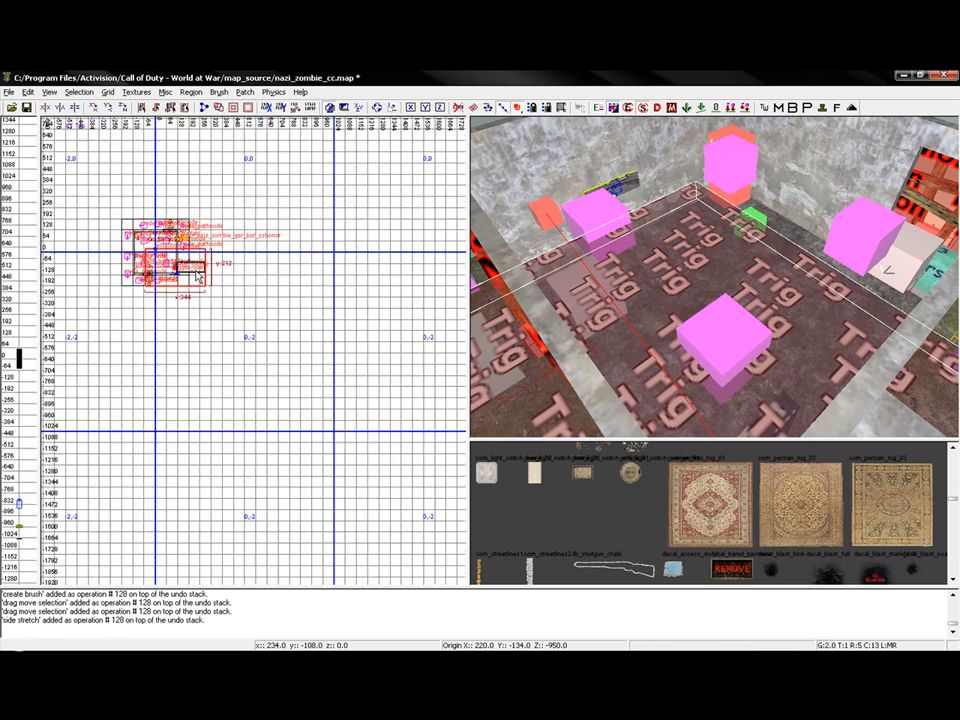
right_click_drag(150, 233, 243, 335)
scroll(245, 290, "up", 3)
mouse_move(252, 347)
left_mouse_down()
mouse_move(206, 287)
mouse_move(235, 313)
left_mouse_up()
scroll(206, 285, "up", 4)
scroll(236, 314, "up", 4)
Stretch the brush vertically in the front view so it spans from z -1024 to z -896
key("ctrl+Tab")
scroll(231, 321, "down", 5)
right_click_drag(231, 321, 348, 286)
scroll(230, 321, "up", 3)
left_click_drag(212, 320, 206, 397)
left_click_drag(193, 233, 201, 171)
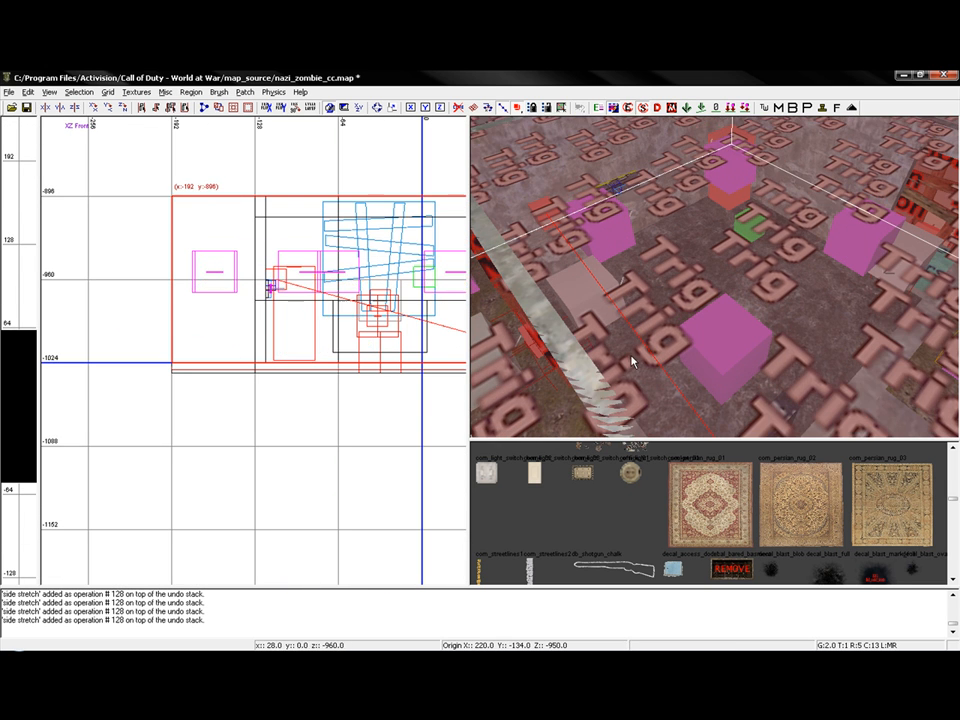
Hollow the large brush enclosing the map
left_click(191, 92)
left_click(191, 92)
left_click(191, 92)
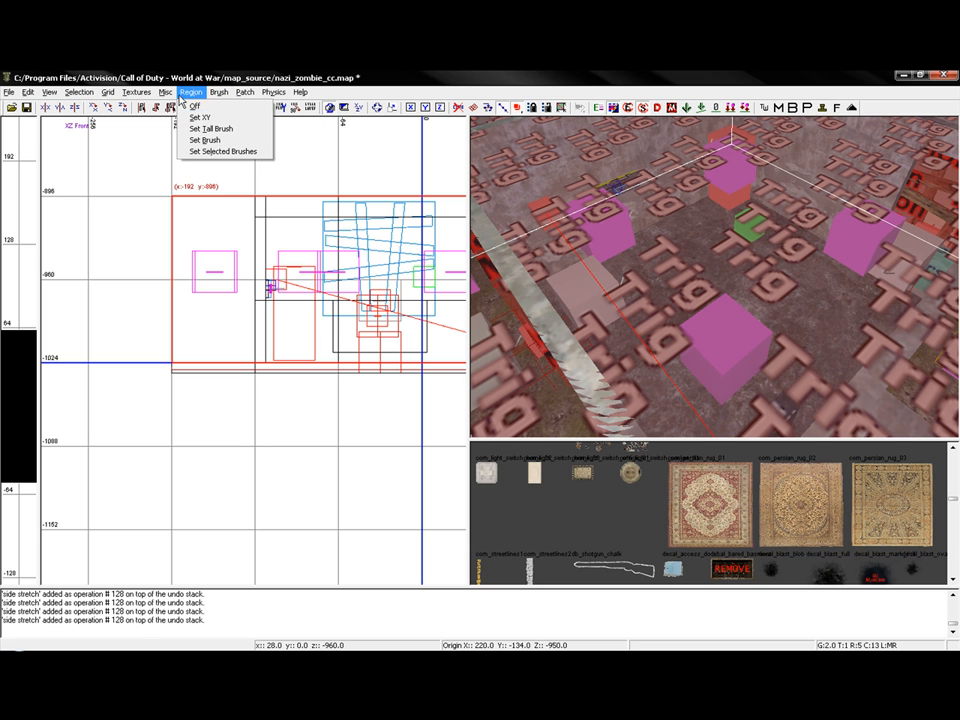
mouse_move(177, 93)
mouse_move(222, 93)
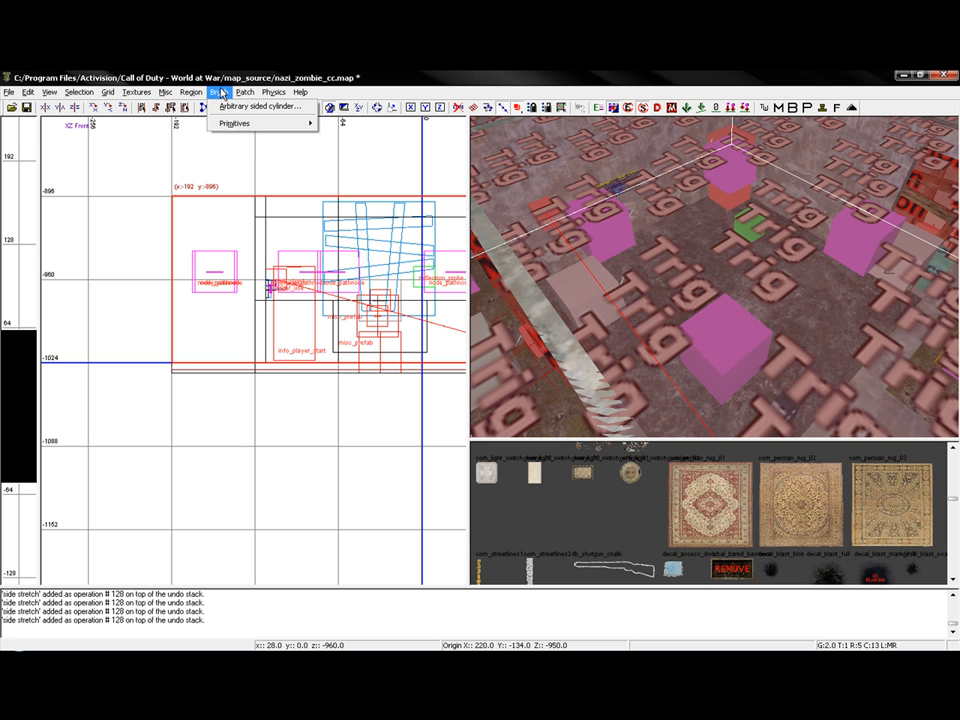
left_click(217, 74)
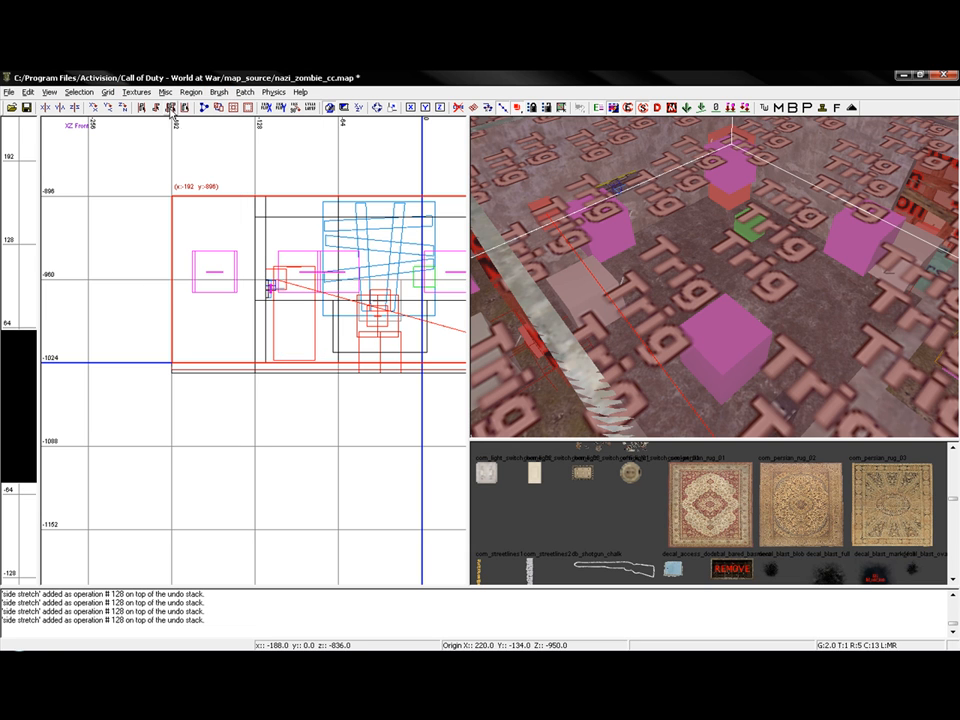
left_click(248, 108)
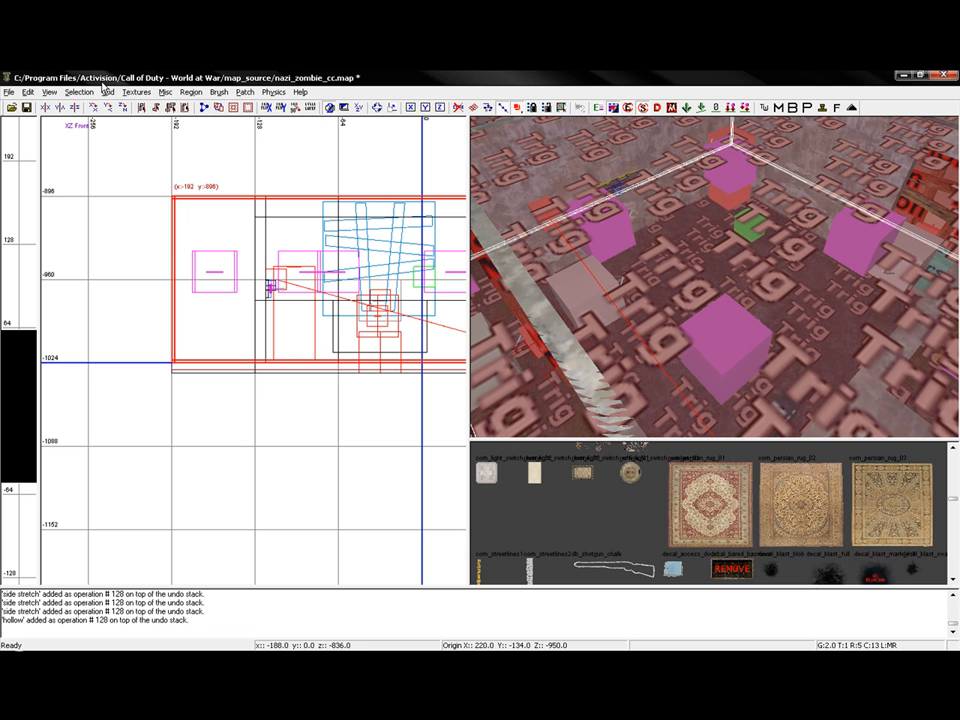
Filter the texture browser to the tools locale
left_click(49, 92)
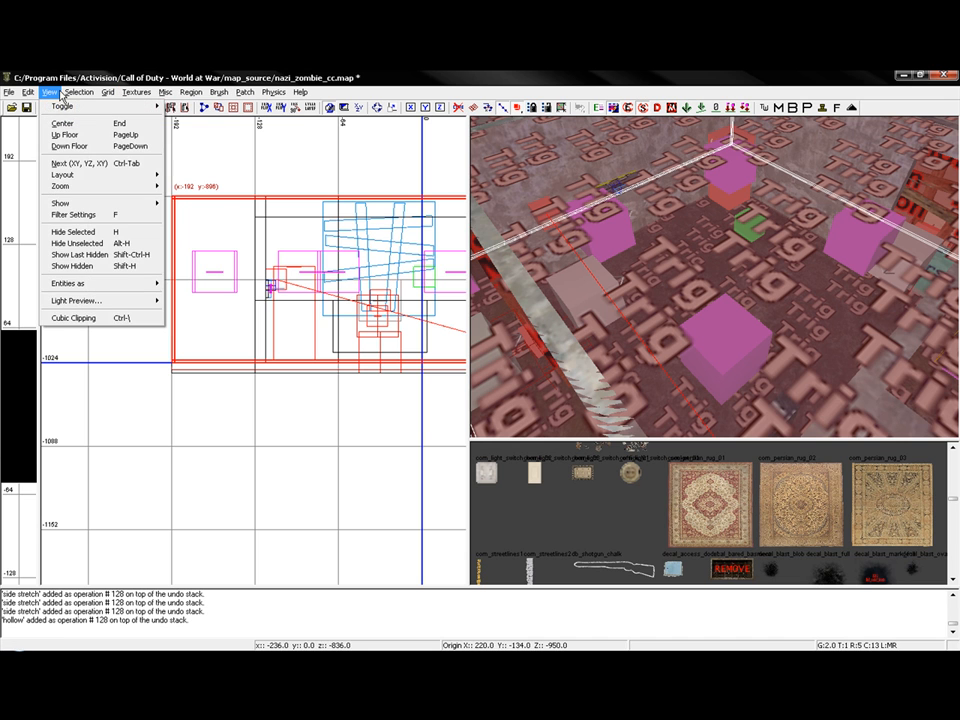
mouse_move(67, 94)
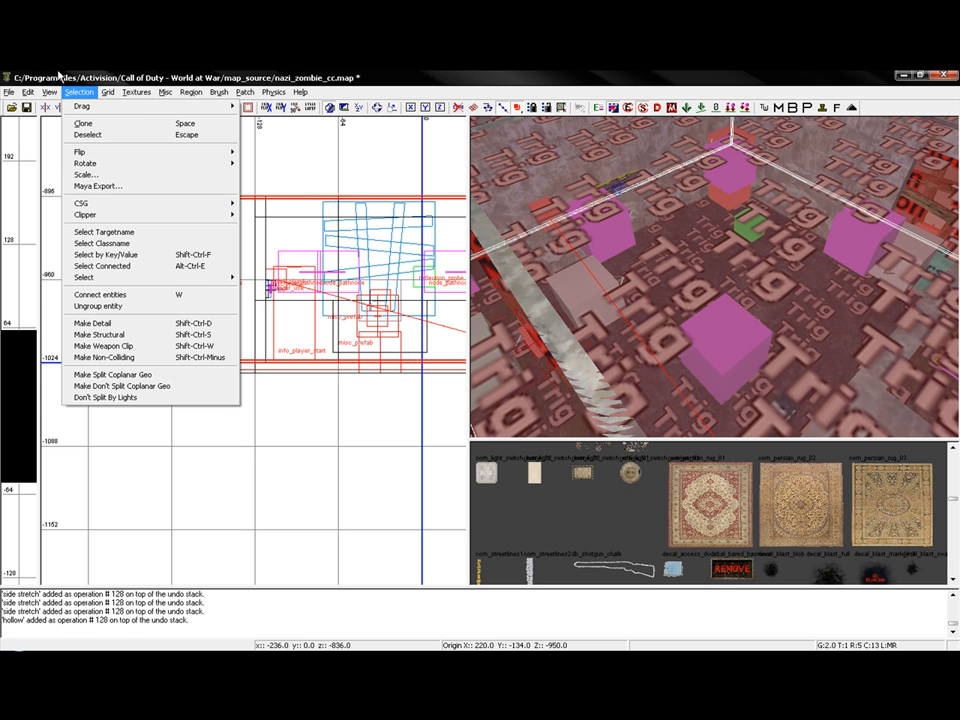
mouse_move(110, 93)
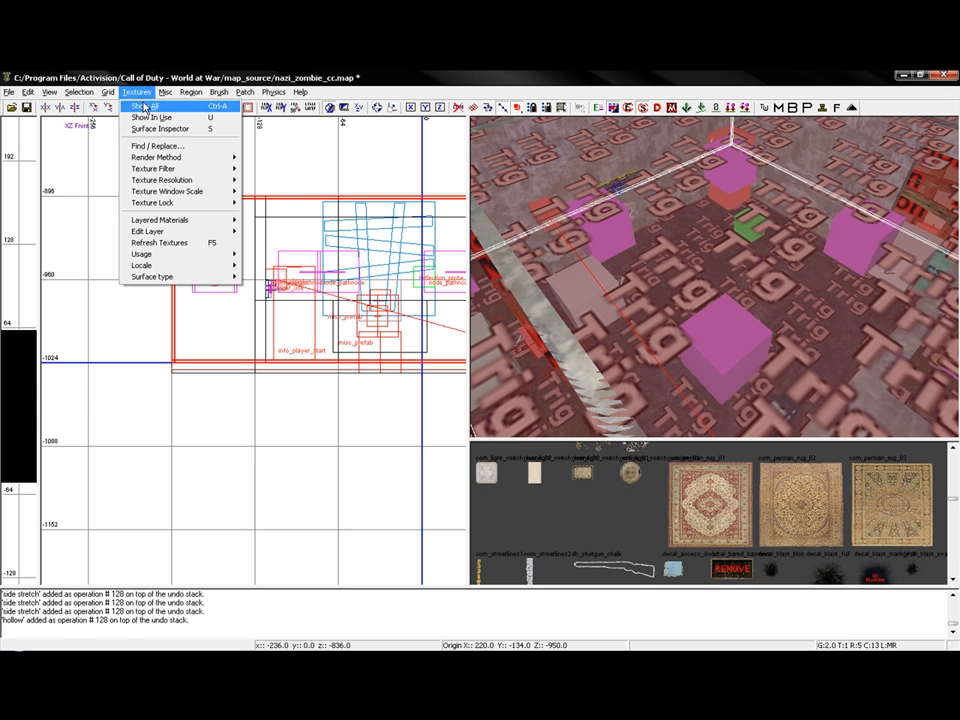
mouse_move(190, 274)
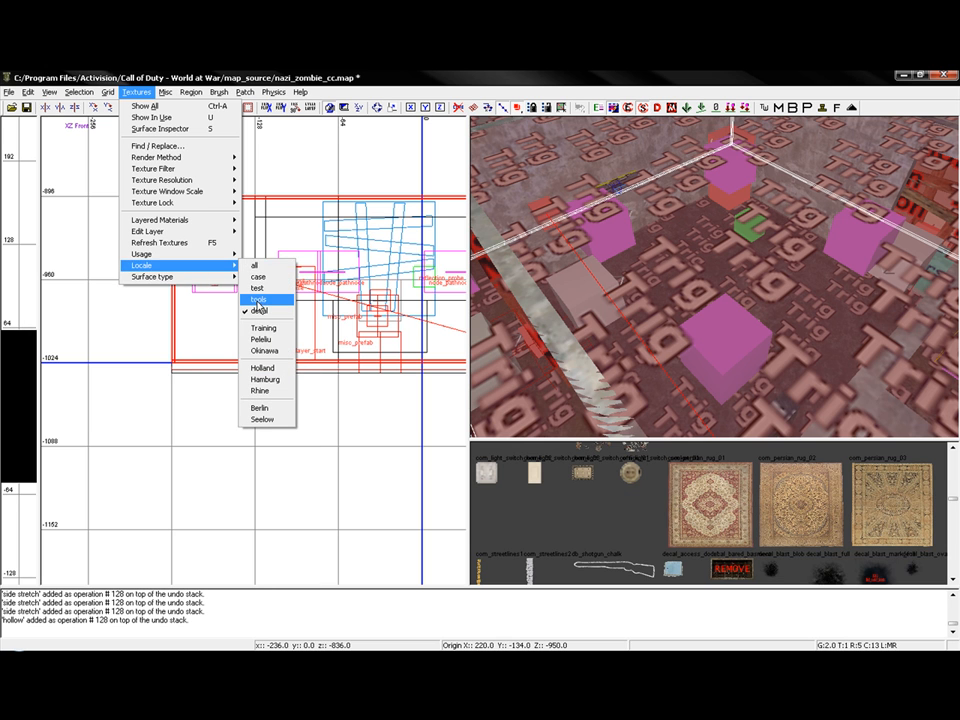
left_click(258, 300)
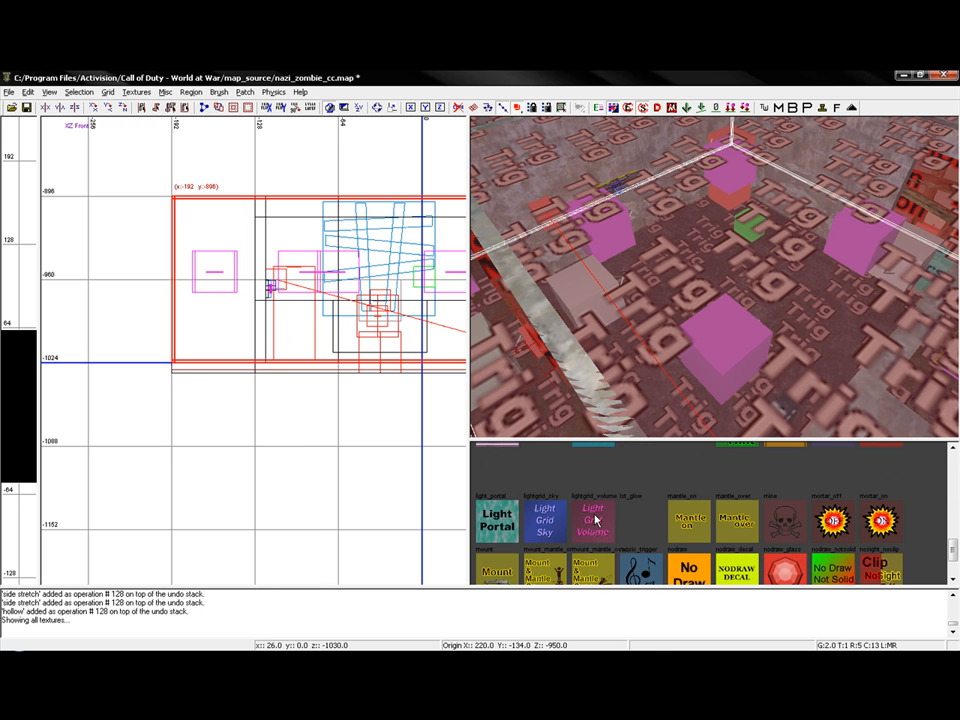
Try the lightgrid_volume texture on the hollowed brushes, then undo the texture change
left_click(601, 516)
key("Escape")
mouse_move(807, 294)
right_mouse_down()
mouse_move(800, 260)
mouse_move(806, 293)
right_mouse_up()
key("ctrl+z")
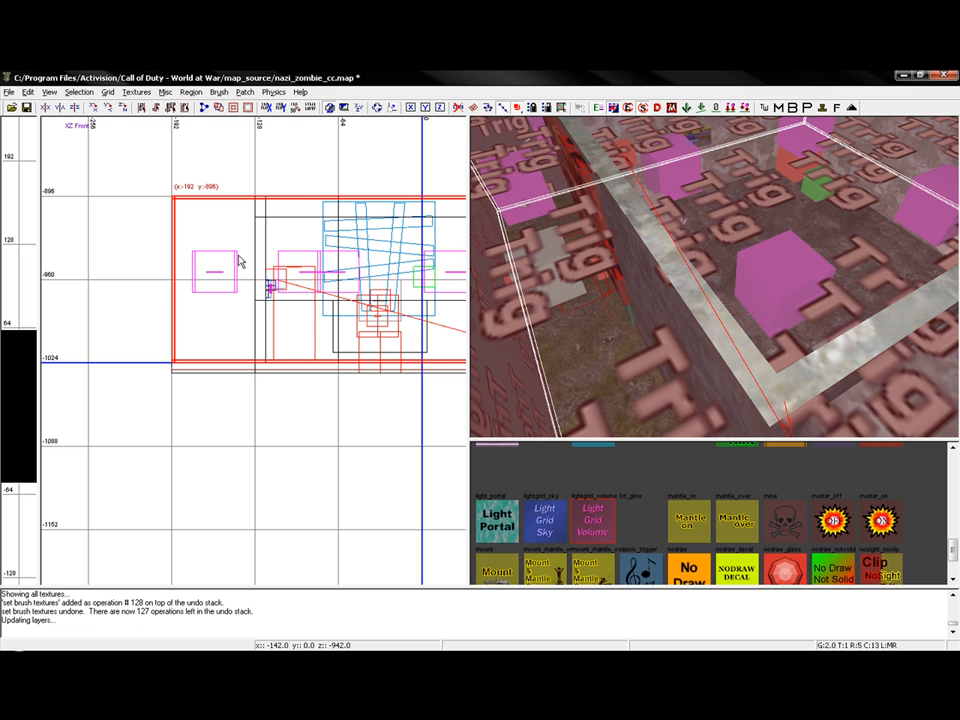
Undo the hollowing and the last side stretch of the brush enclosing the map
right_click_drag(238, 256, 255, 308)
key("Escape")
left_click(738, 294, "shift")
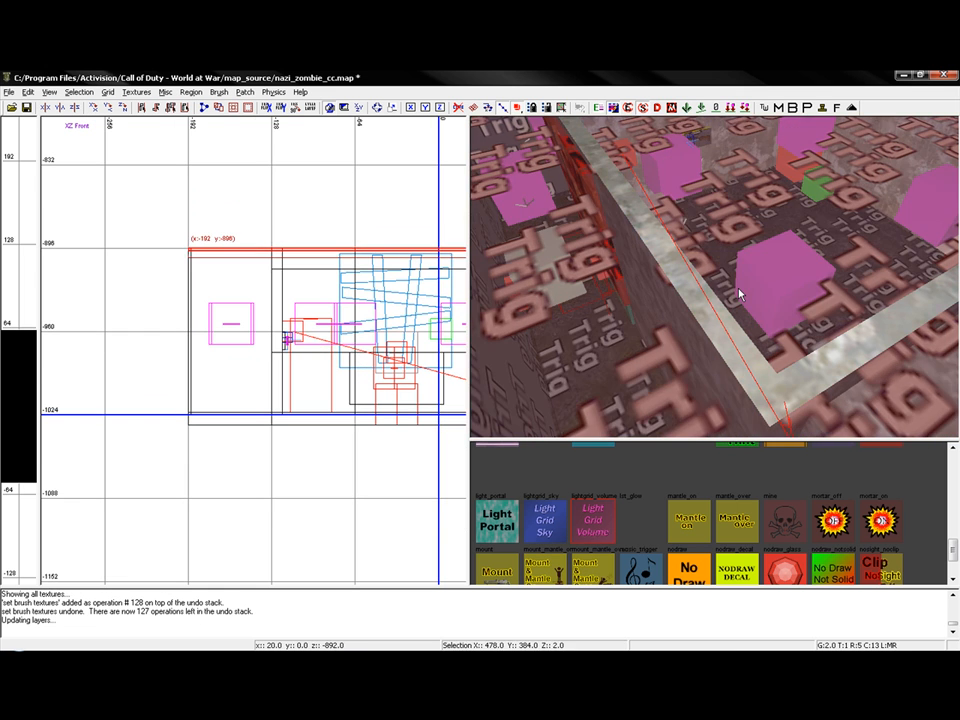
key("ctrl+z")
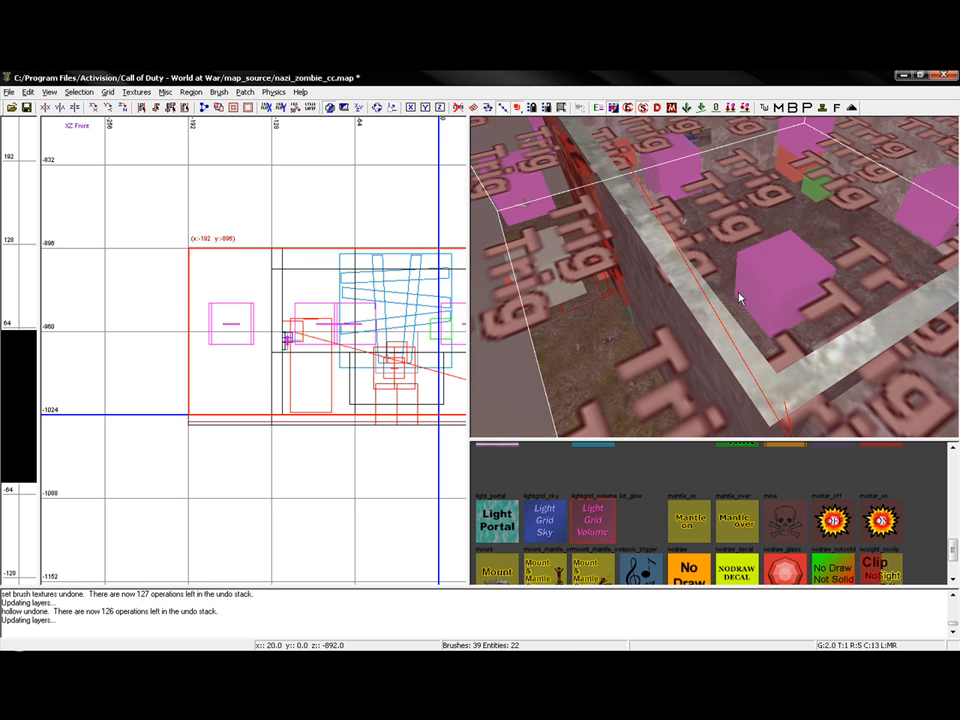
key("ctrl+z")
Stretch the enclosing brush's top edge to z -894 in the front view and hollow the brush
mouse_move(229, 300)
left_mouse_down()
mouse_move(227, 221)
mouse_move(246, 208)
left_mouse_up()
scroll(246, 214, "up", 3)
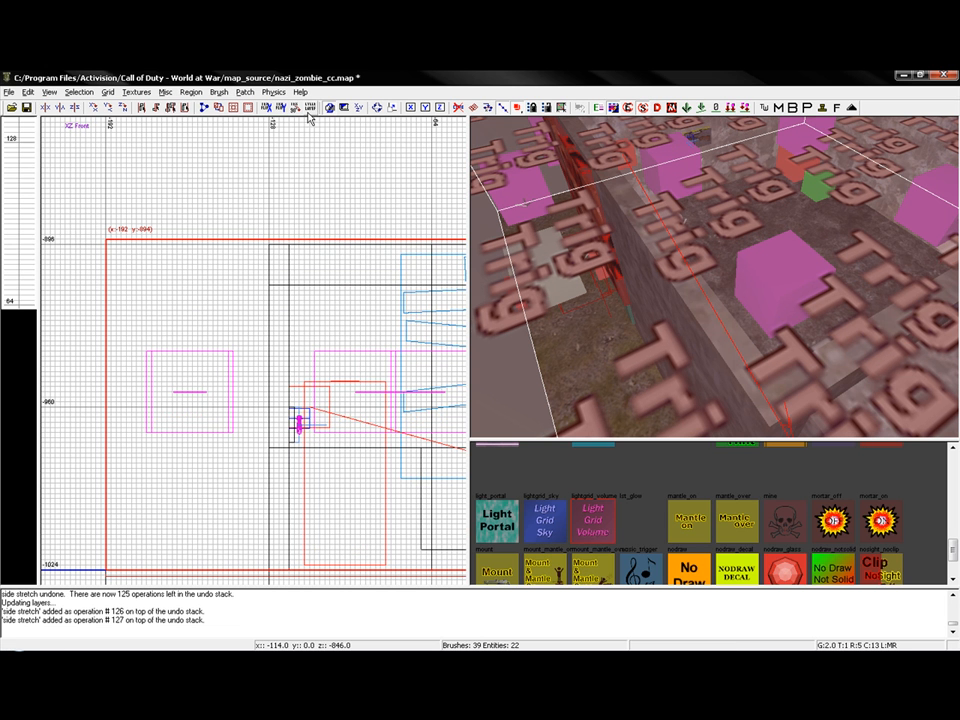
scroll(293, 316, "down", 2)
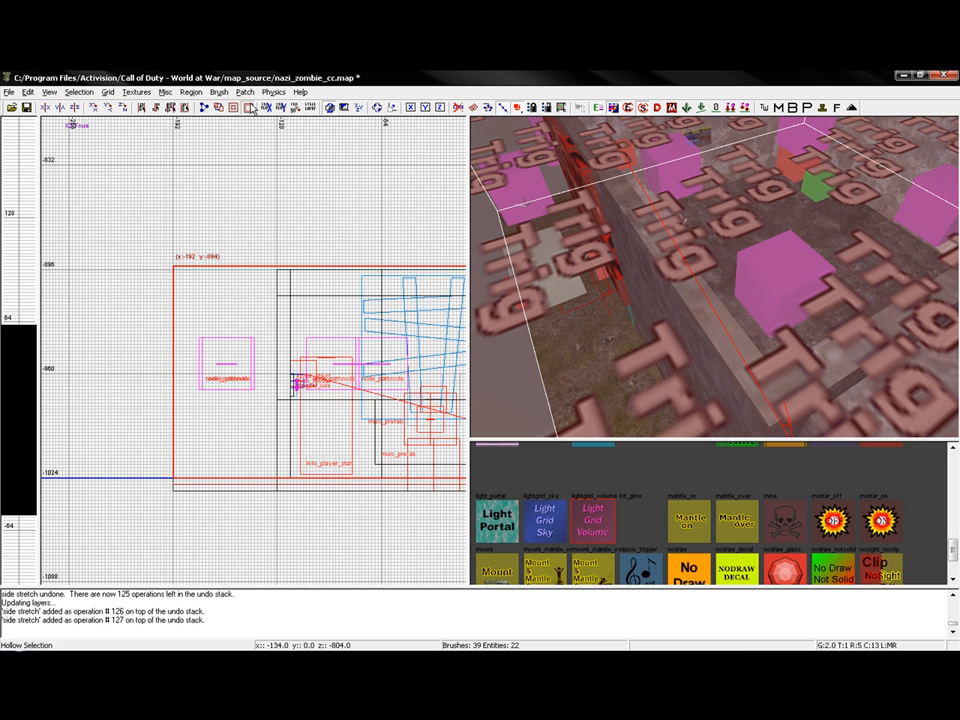
left_click(251, 108)
Apply the lightgrid_volume texture to the hollowed brushes and save the map
left_click(592, 519)
key("Escape")
right_click_drag(714, 277, 660, 300)
key("ctrl+s")
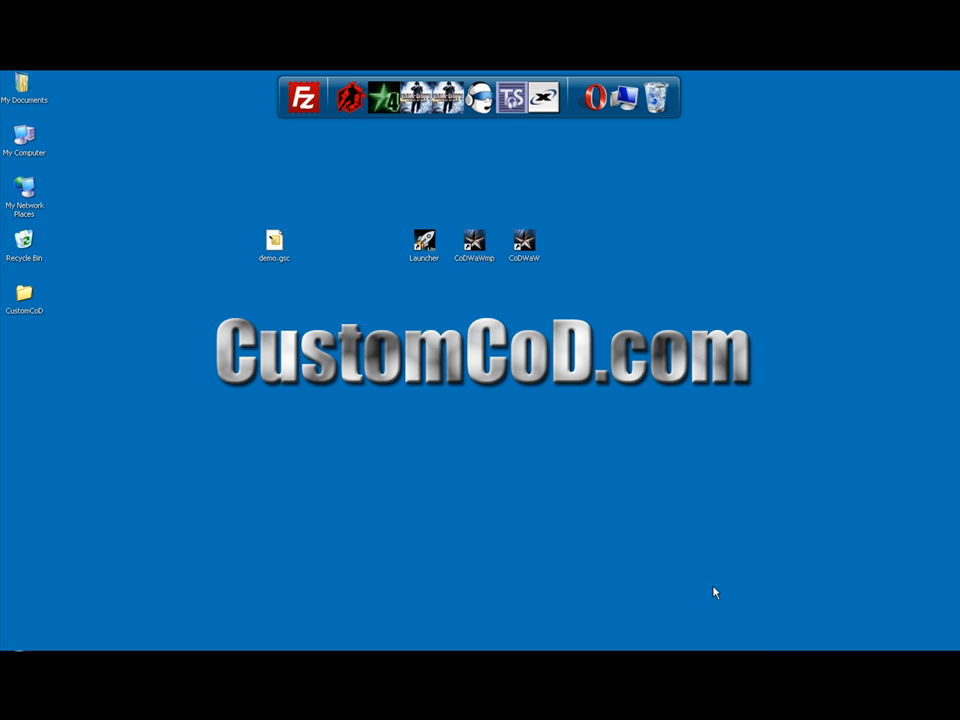
Open the Launcher and select nazi_zombie_cc as the level to compile, then minimise the window
left_click(421, 243)
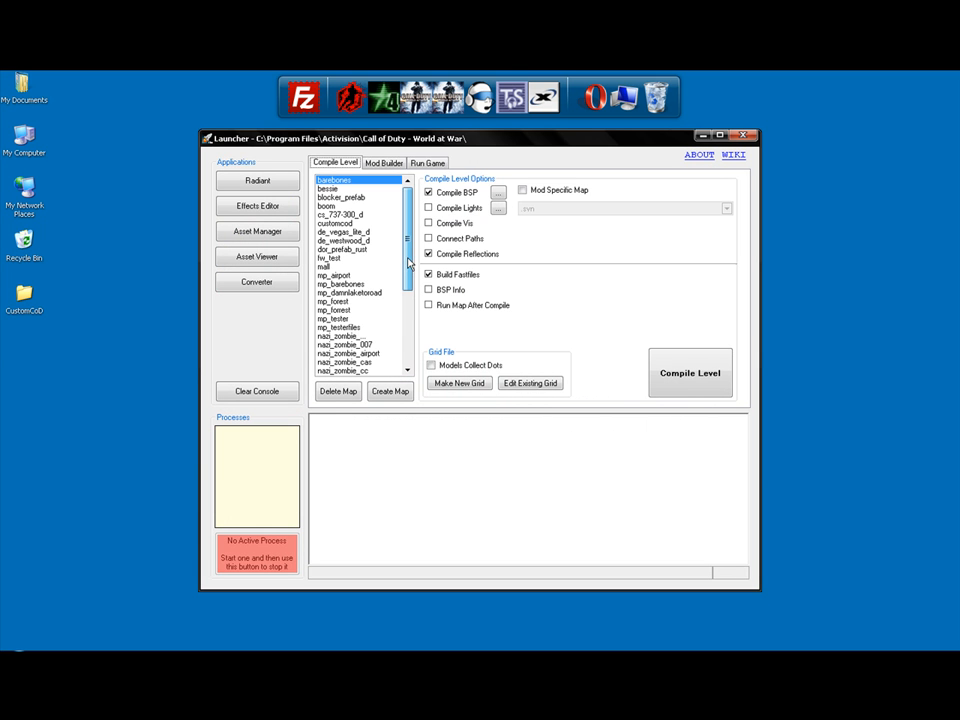
scroll(408, 263, "down", 3)
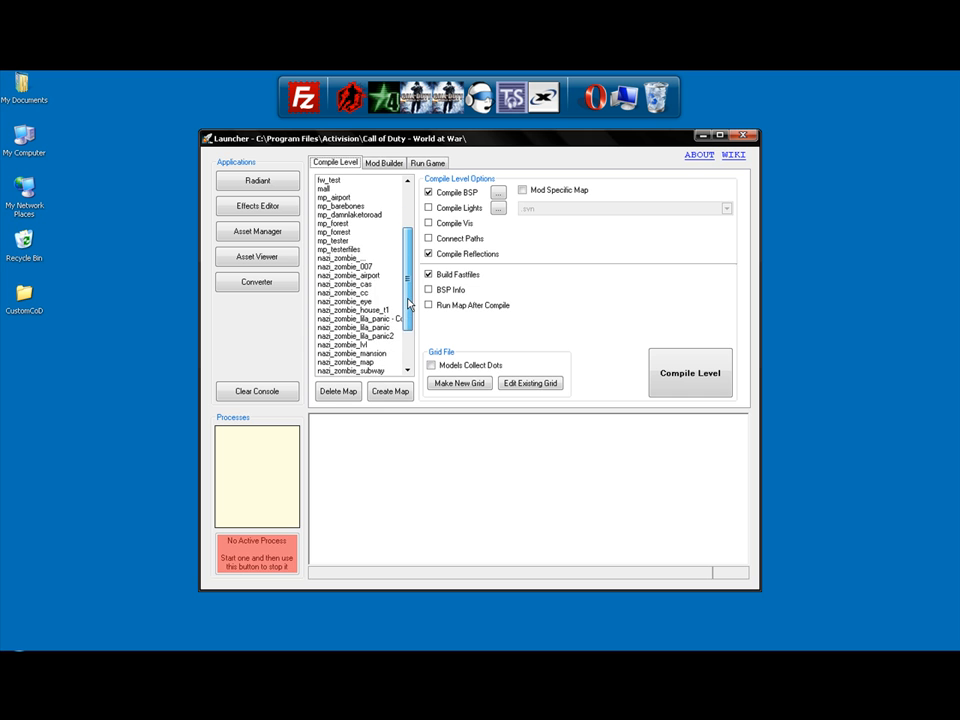
left_click(395, 292)
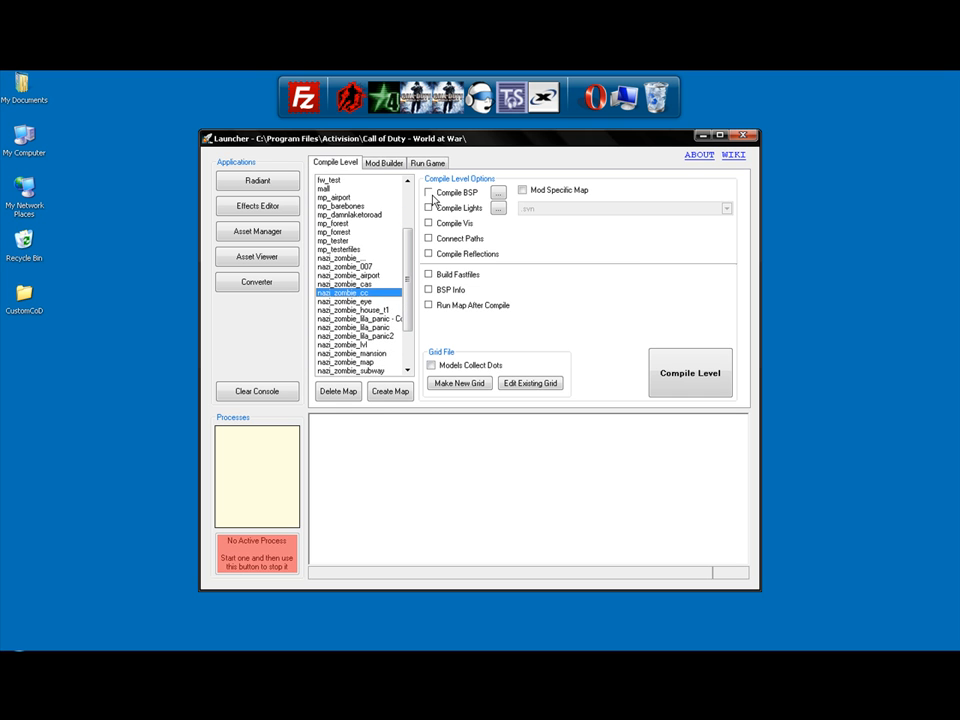
left_click(704, 136)
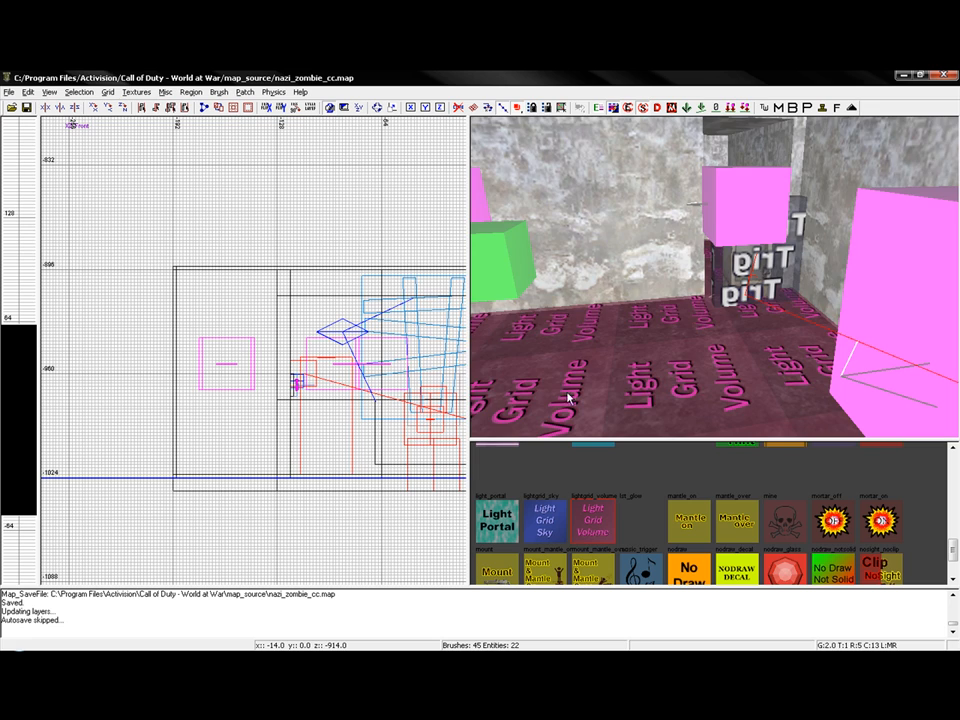
Return to Radiant and add a light entity centred on the map origin in the top view
right_click_drag(568, 398, 508, 349)
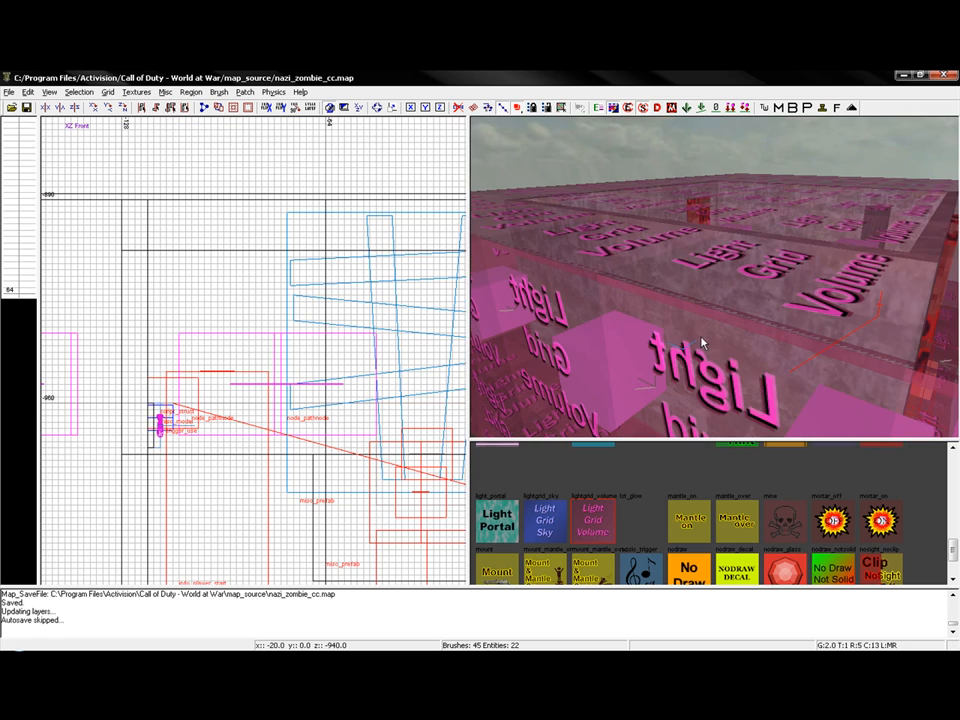
scroll(686, 328, "up", 8)
scroll(686, 328, "down", 2)
mouse_move(686, 328)
right_mouse_down()
mouse_move(650, 310)
mouse_move(686, 328)
mouse_move(686, 312)
right_mouse_up()
scroll(306, 348, "down", 5)
scroll(308, 372, "up", 2)
key("ctrl+Tab")
key("ctrl+Tab")
scroll(313, 420, "down", 3)
scroll(307, 372, "up", 2)
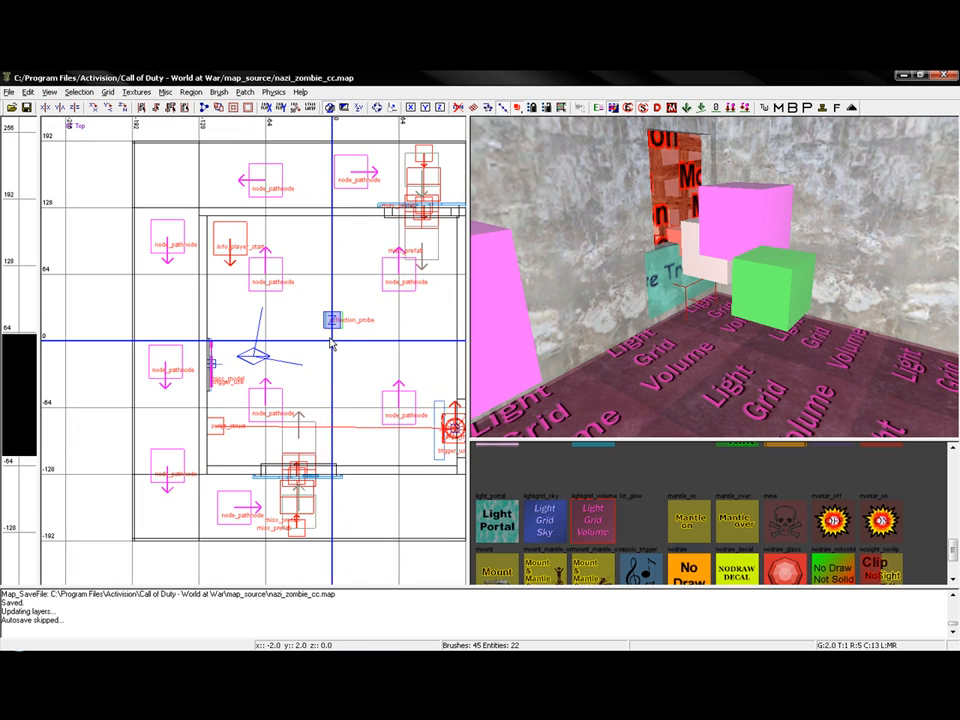
right_click(330, 341)
left_click(390, 489)
scroll(321, 318, "up", 1)
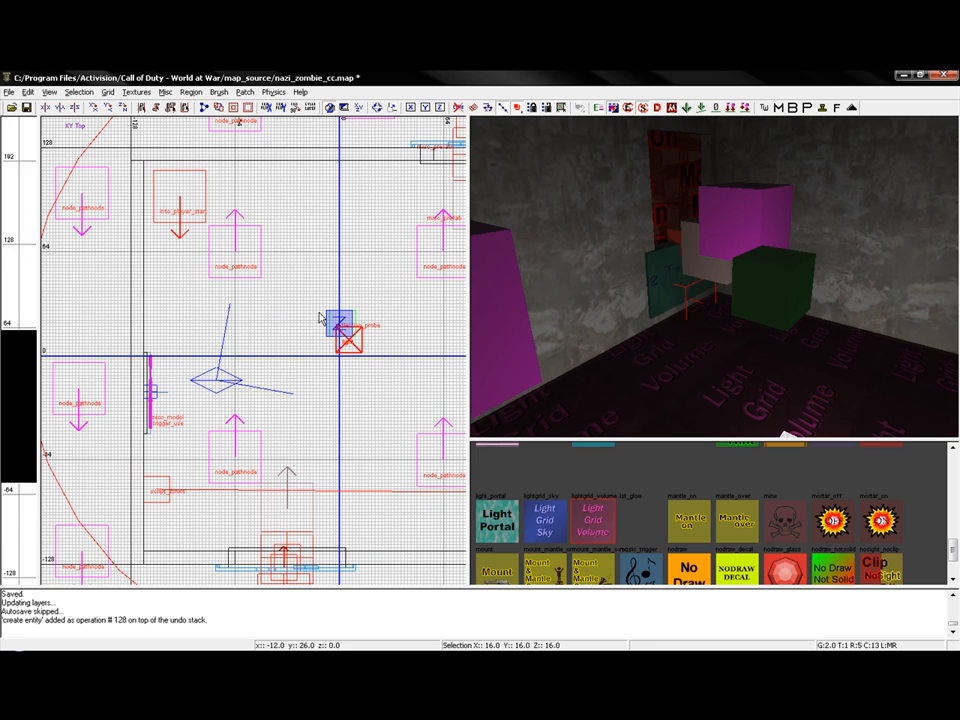
left_click_drag(354, 345, 347, 362)
Set the light's colour to pure blue (red 0, green 0, blue 255) and deselect it
key("k")
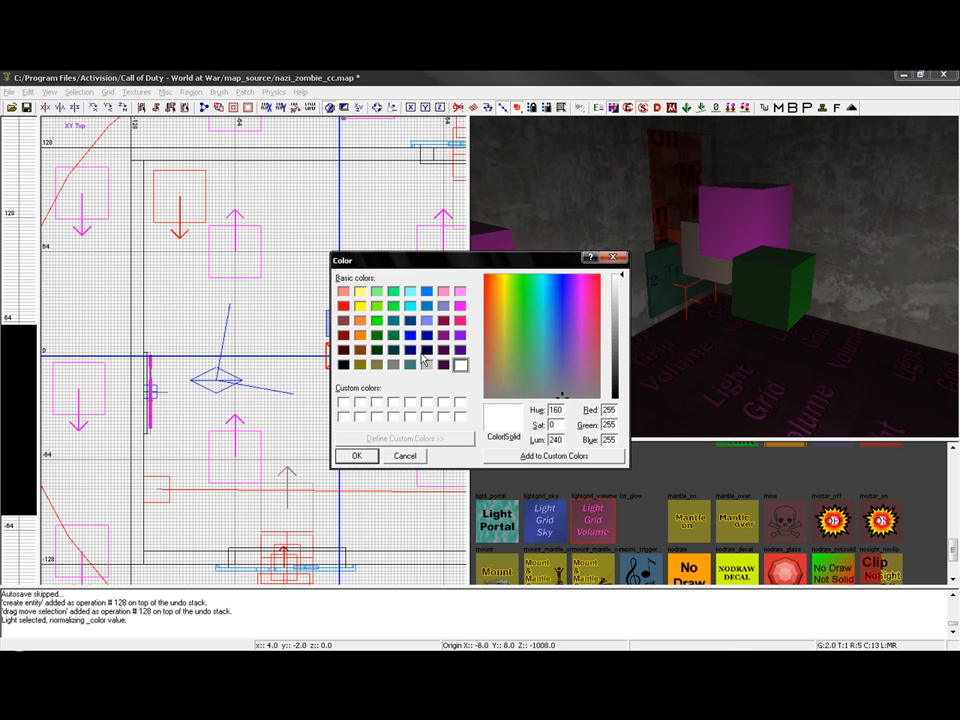
left_click(410, 336)
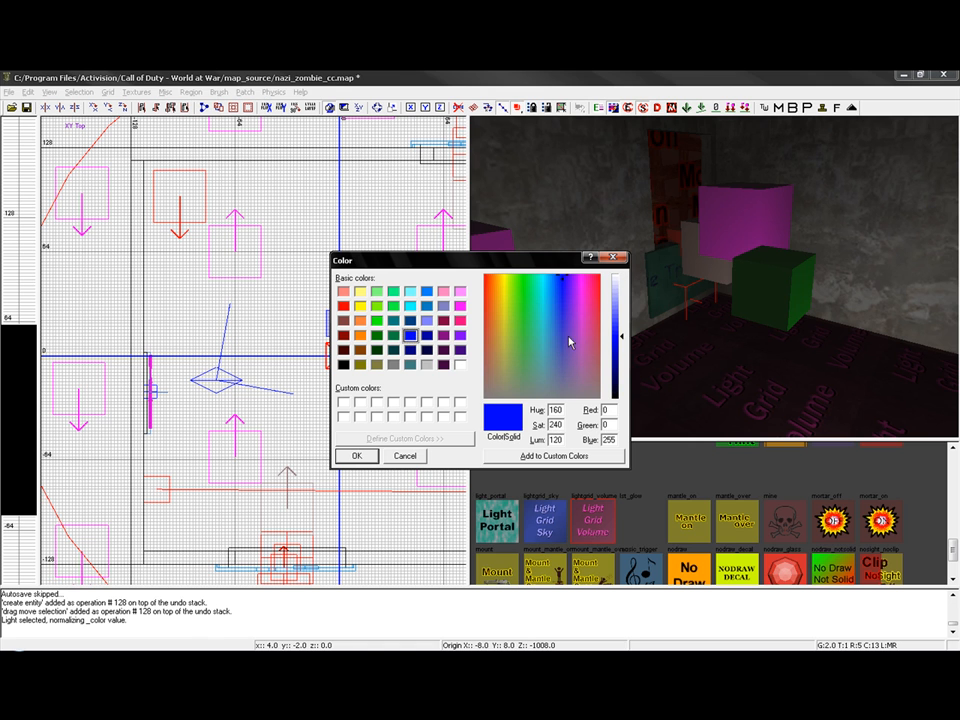
left_click(369, 456)
right_click_drag(549, 382, 635, 342)
key("Escape")
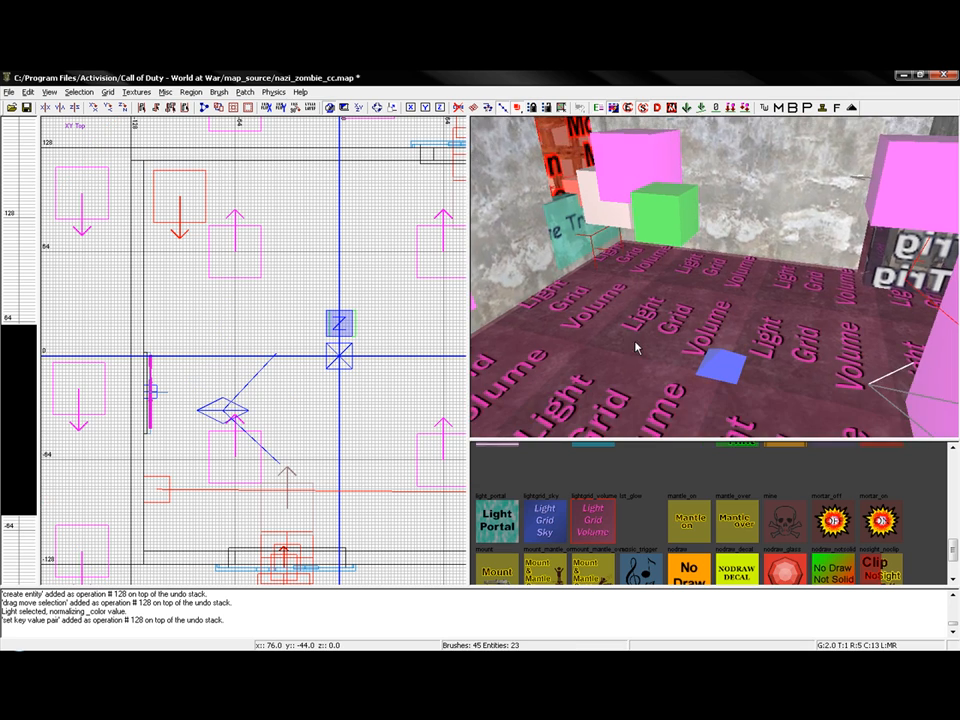
Raise the blue light about 46 units in the front view and save the map
left_click(710, 362, "shift")
key("ctrl+Tab")
scroll(340, 369, "up", 2)
right_click_drag(244, 361, 246, 387)
left_click_drag(256, 383, 260, 275)
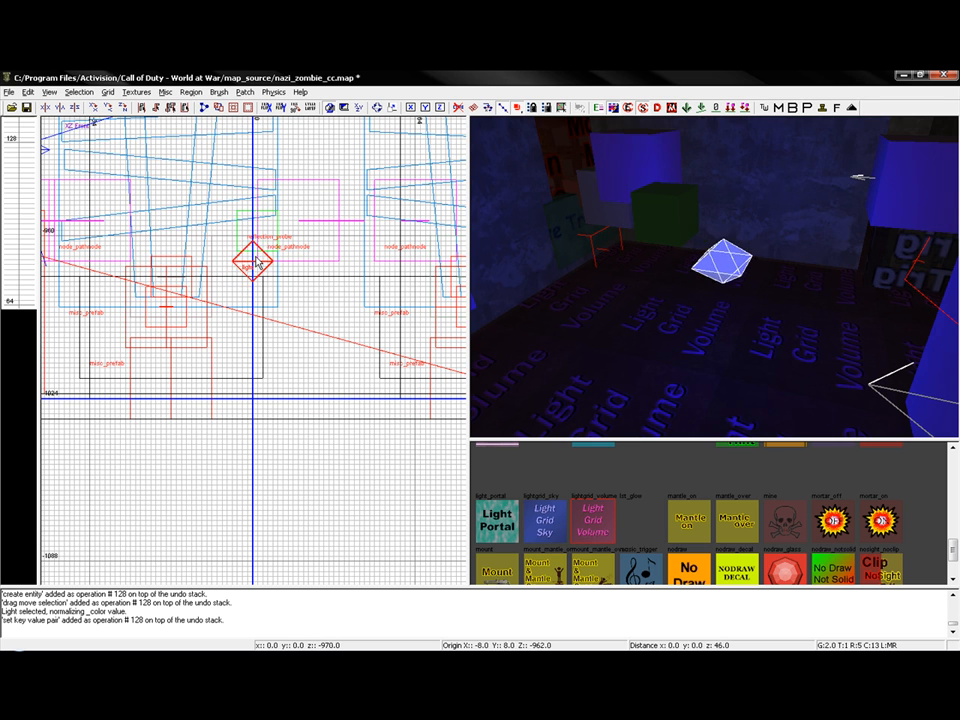
key("Escape")
key("ctrl+s")
right_click_drag(712, 320, 748, 484, "ctrl")
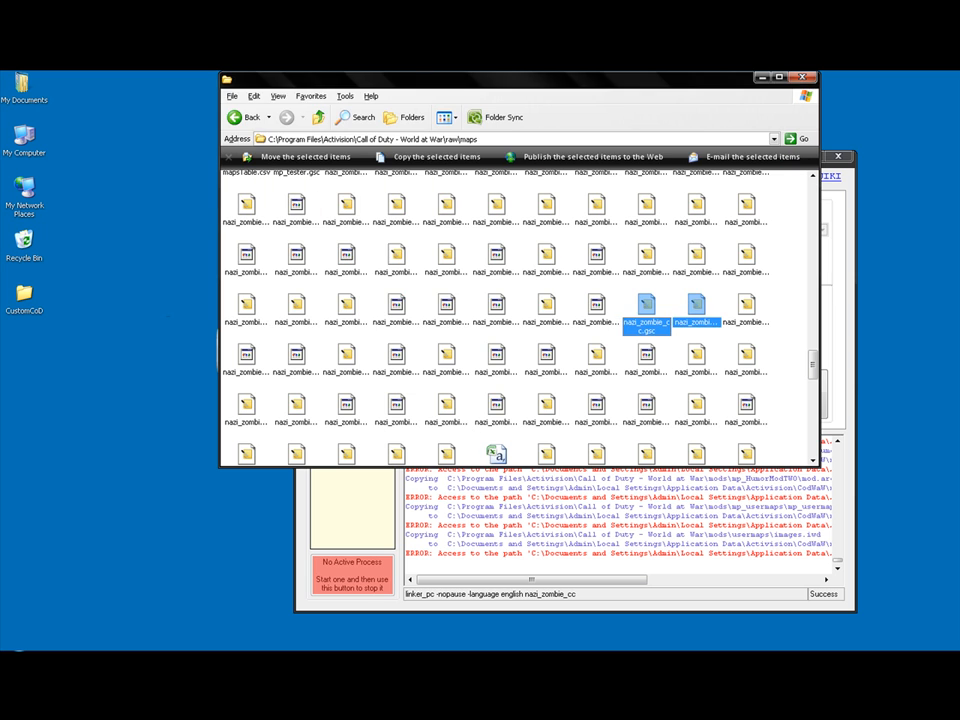
Switch to the Launcher and compile nazi_zombie_cc with BSP, lights, connect paths, reflections and build fastfiles enabled
left_click(722, 656)
left_click(722, 629)
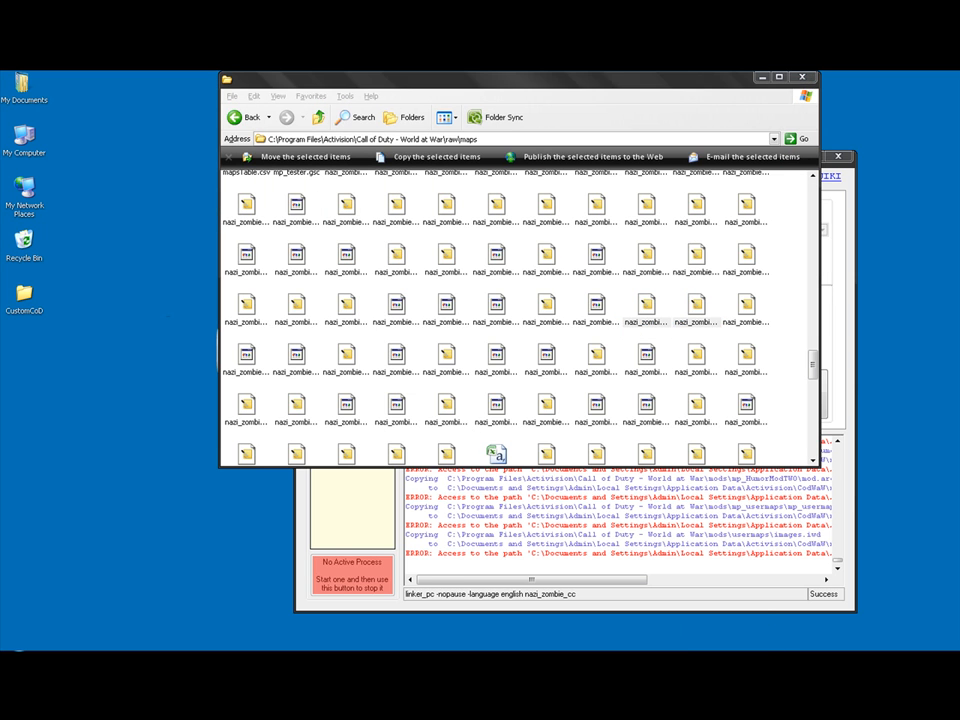
left_click(745, 192)
left_click(759, 79)
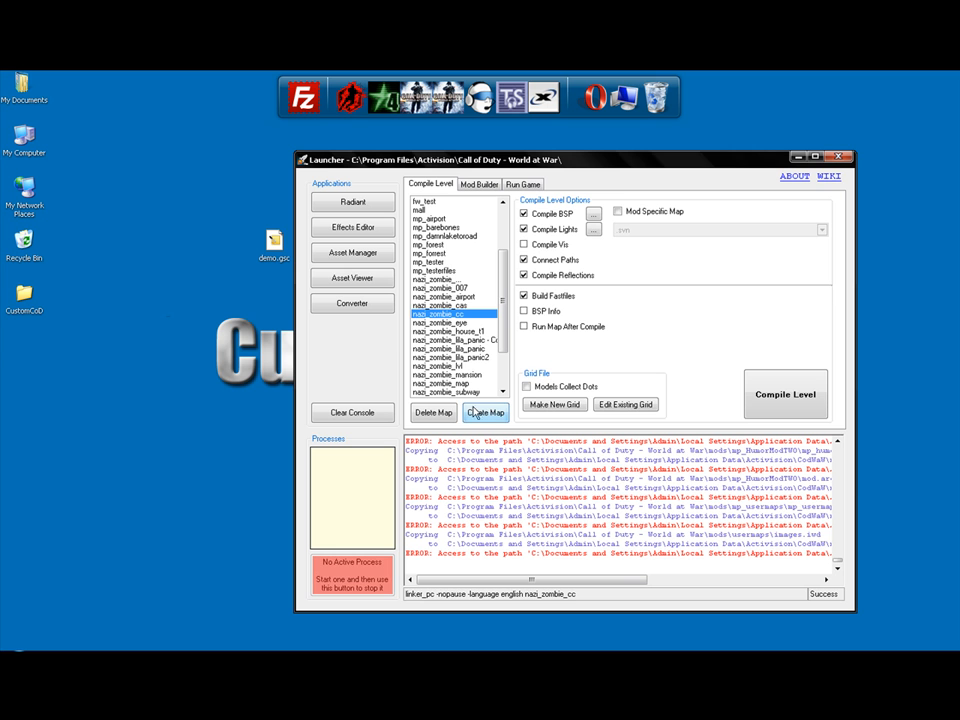
left_click(781, 392)
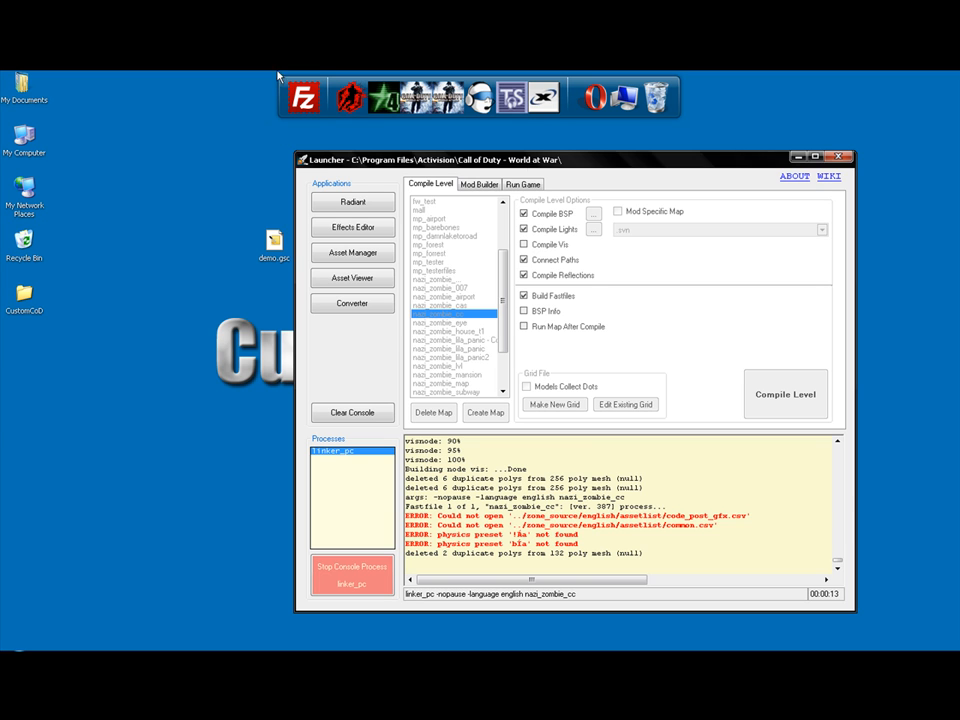
Switch to Firefox and look through the Custom CoD home page
key("alt+Tab")
left_click(186, 153)
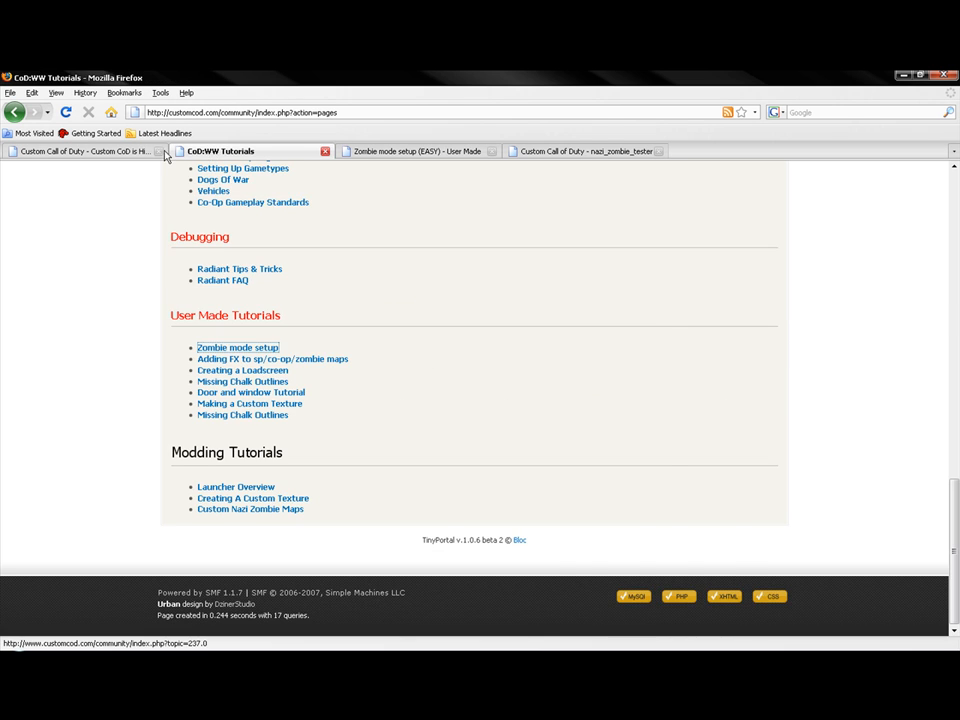
left_click(146, 153)
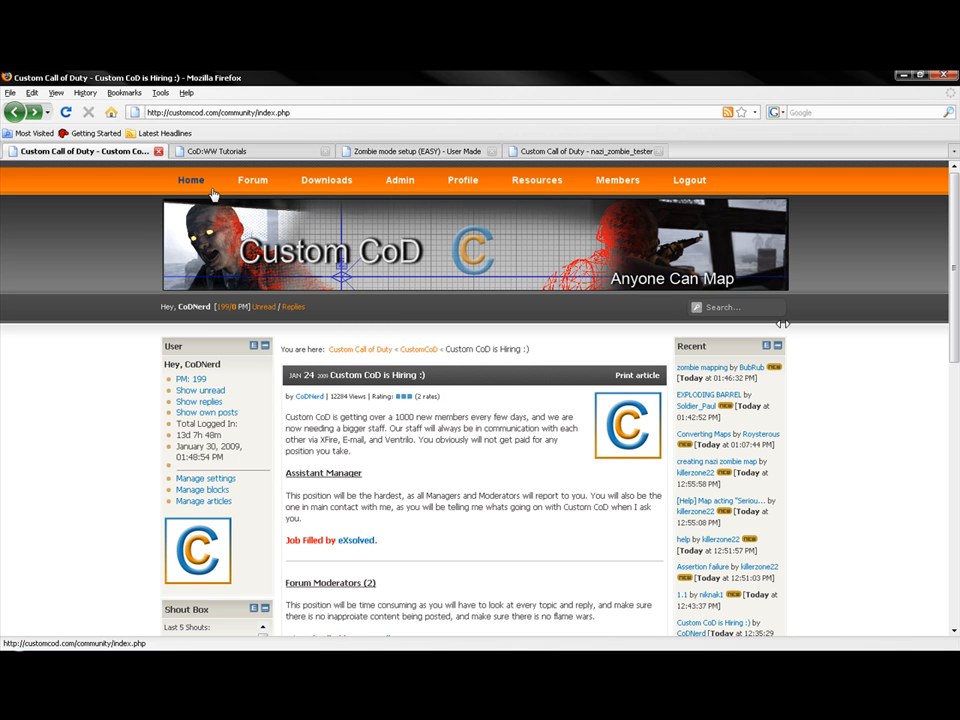
scroll(472, 344, "down", 7)
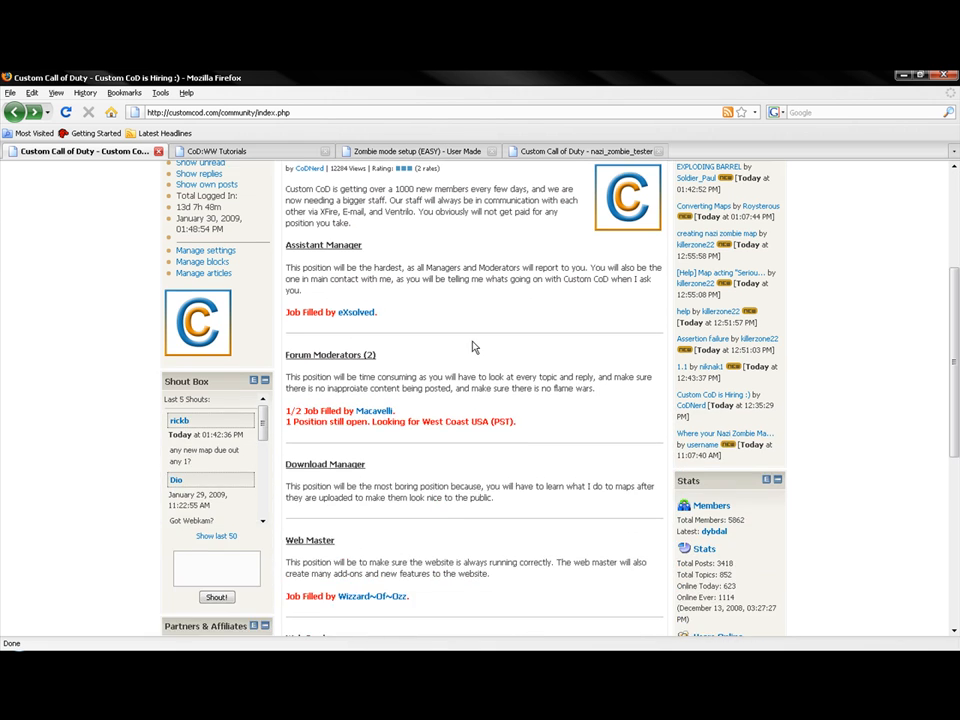
scroll(472, 344, "up", 7)
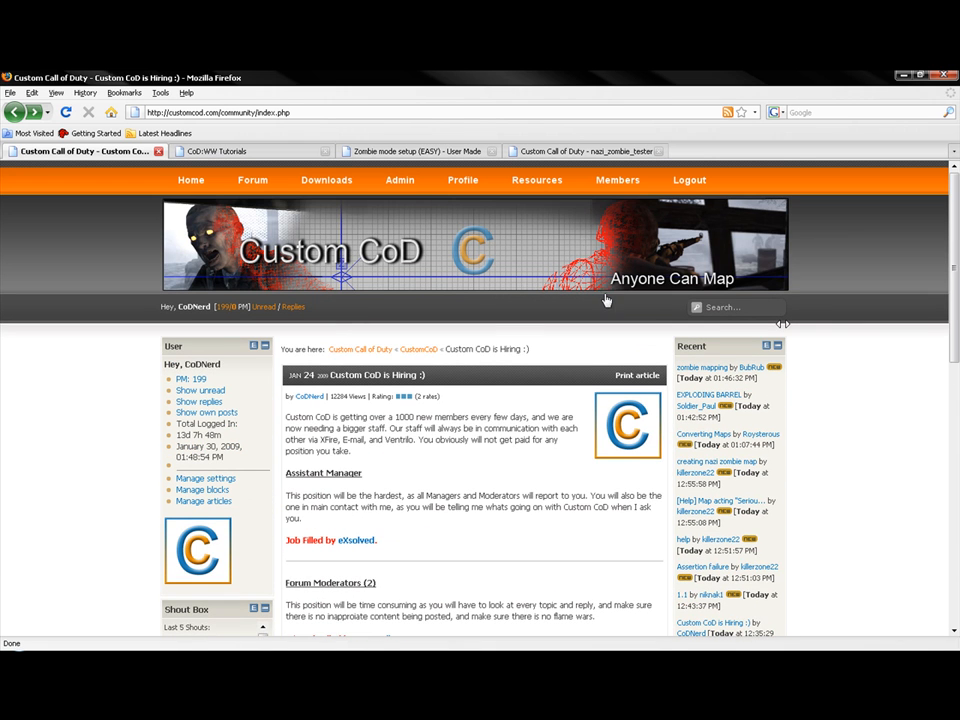
Browse the site's Downloads categories and the CoD:WW Maps listing
mouse_move(330, 185)
left_click(348, 206)
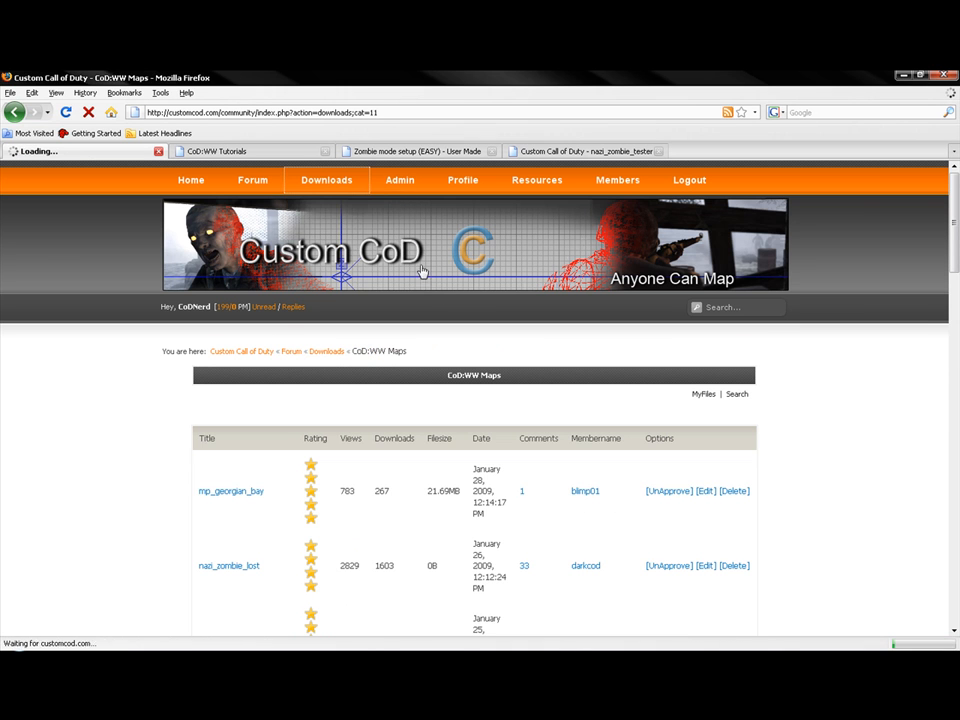
scroll(478, 308, "down", 10)
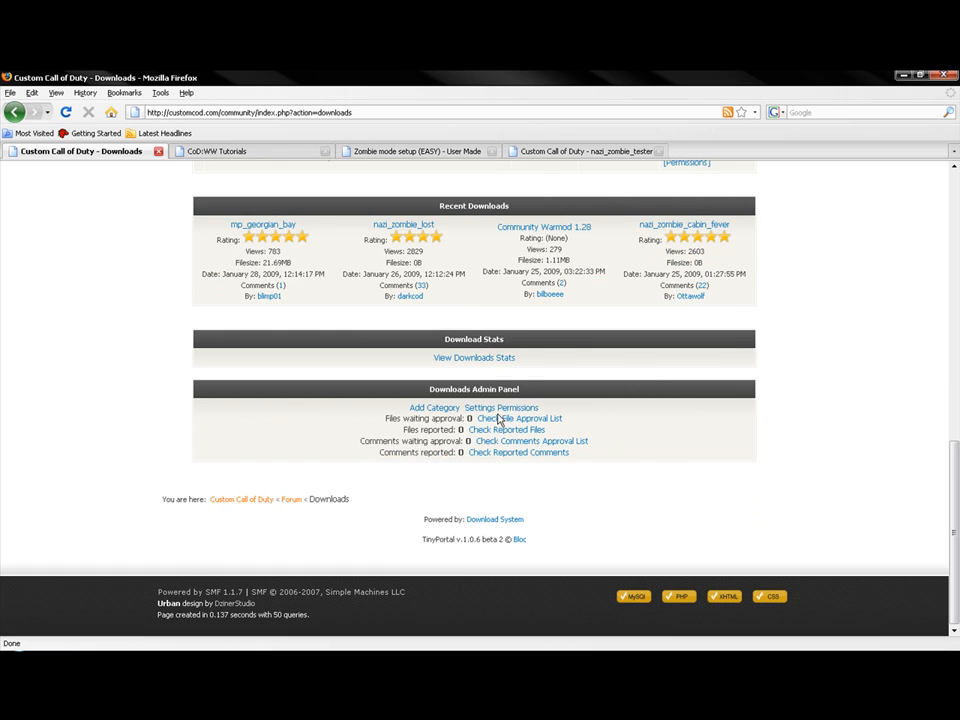
scroll(424, 392, "up", 6)
scroll(493, 424, "down", 5)
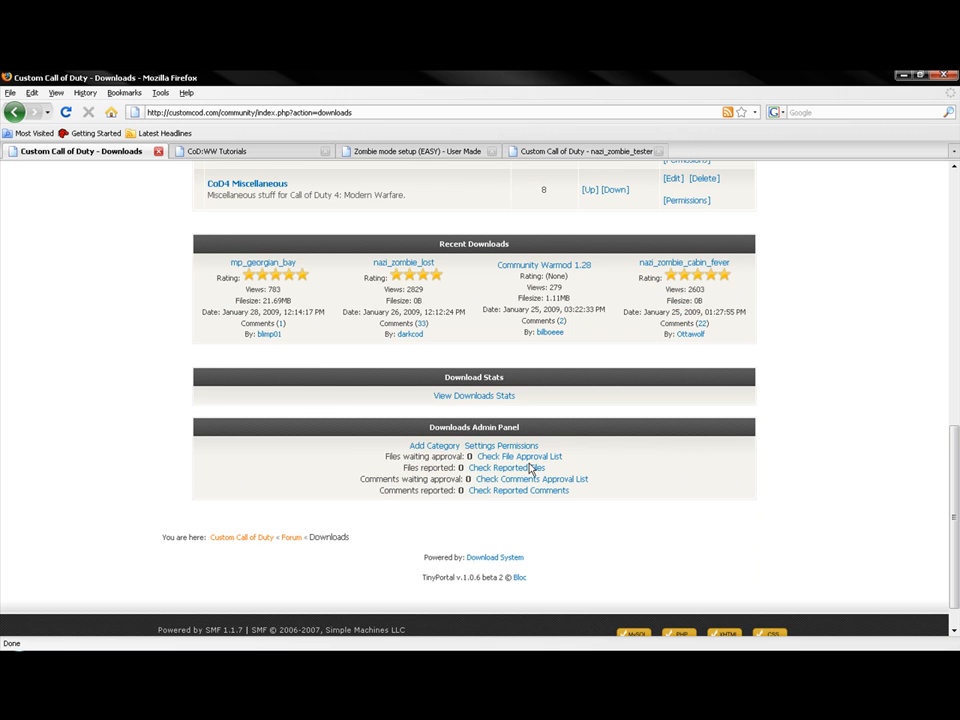
scroll(525, 456, "up", 10)
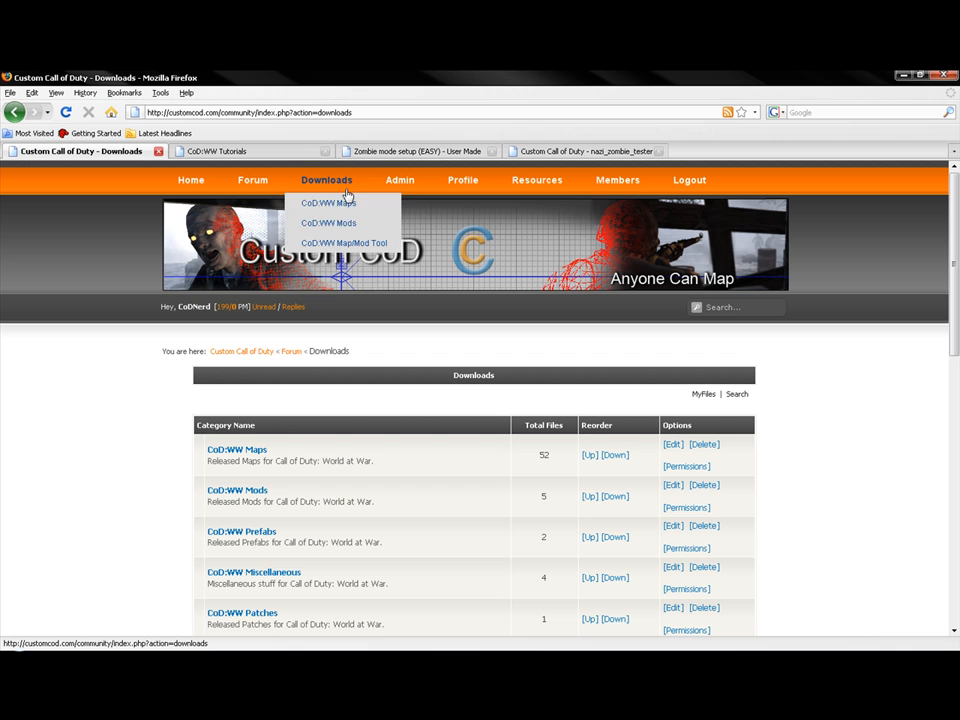
left_click(326, 204)
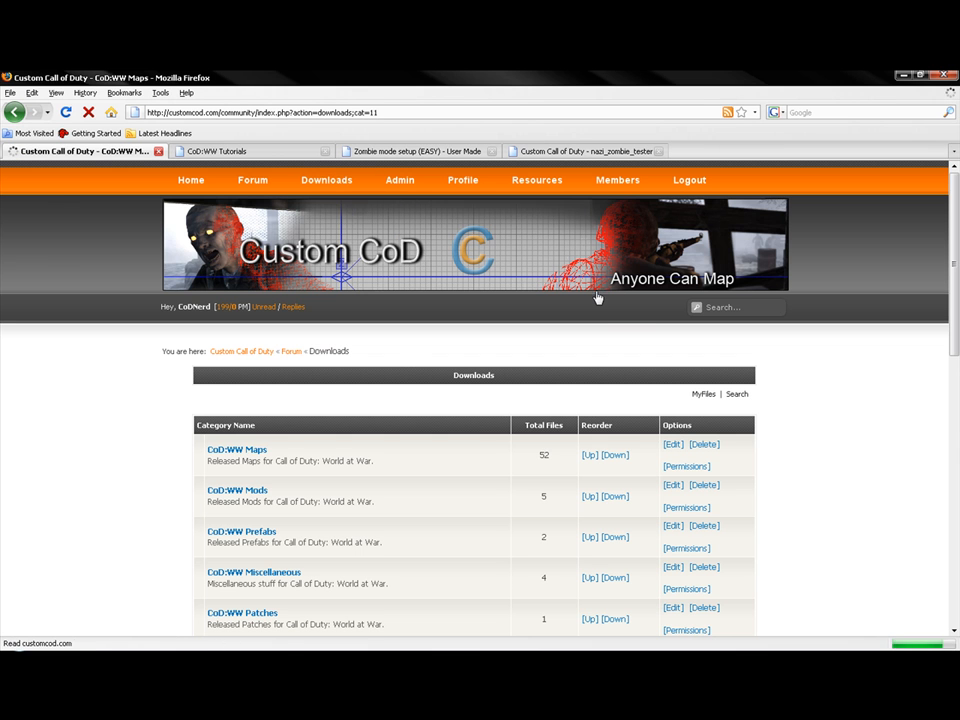
scroll(617, 330, "down", 12)
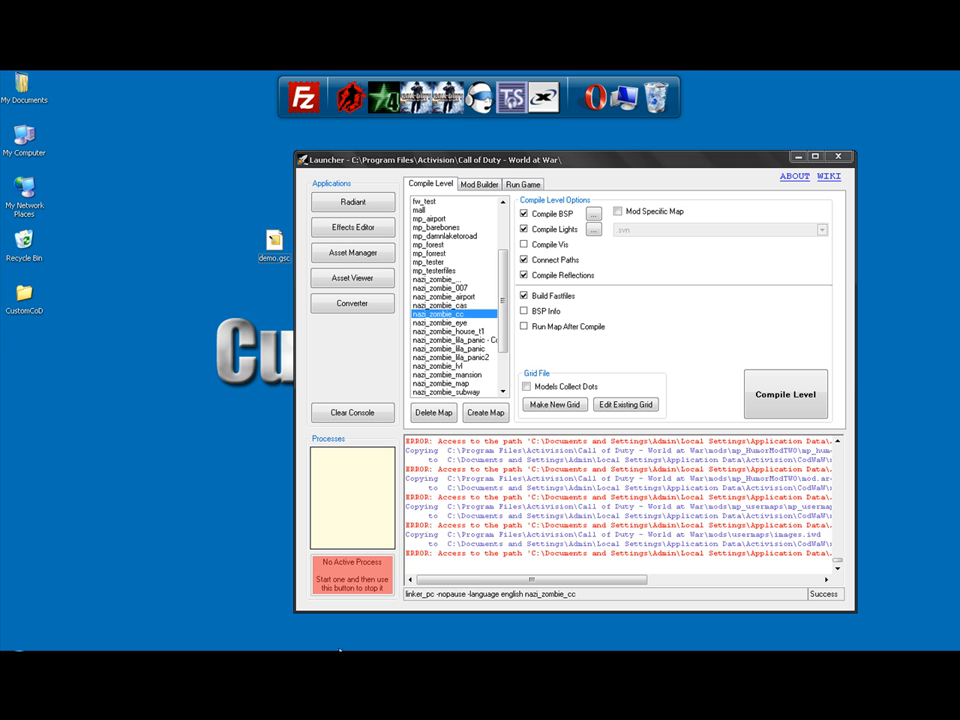
left_click(793, 158)
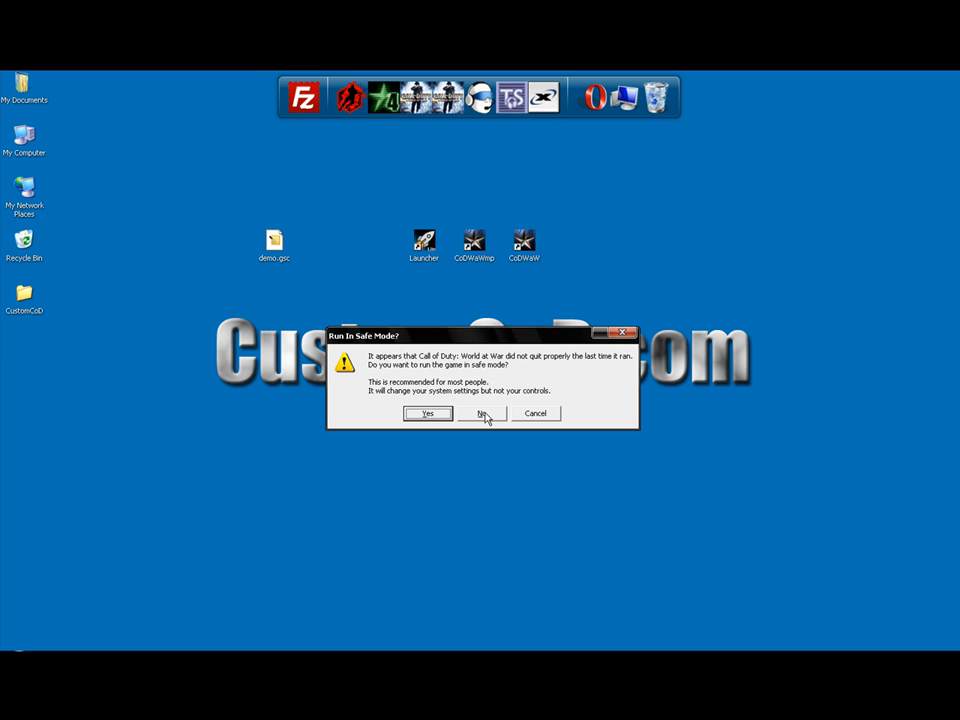
left_click_drag(107, 214, 160, 277)
left_click_drag(131, 233, 259, 404)
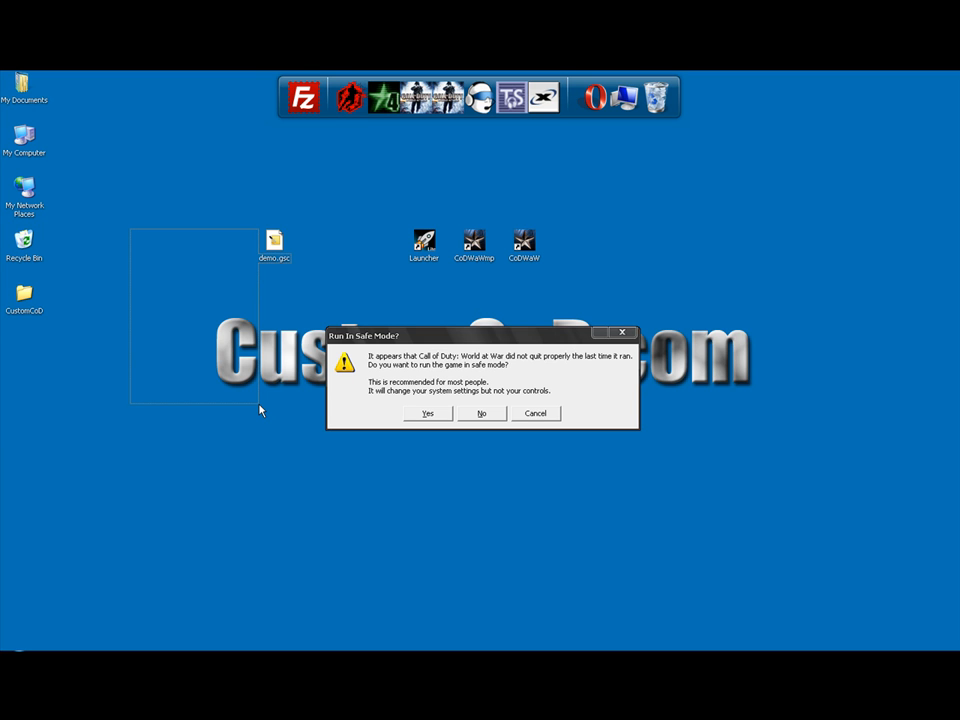
left_click_drag(259, 404, 259, 409)
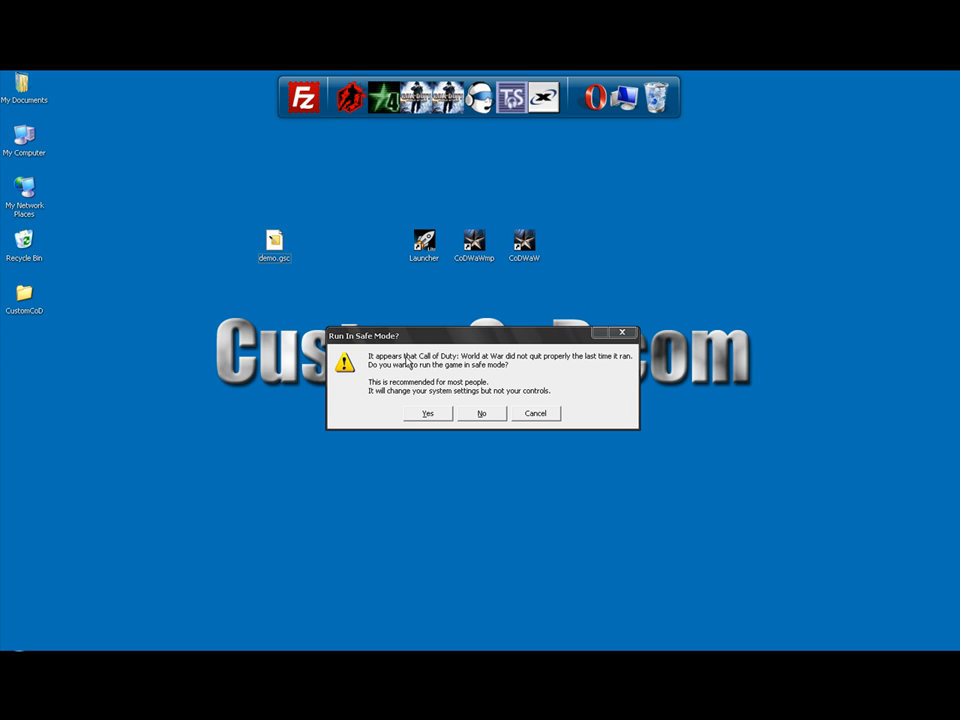
left_click(657, 656)
left_click(659, 632)
left_click(655, 656)
left_click(655, 634)
left_click(655, 656)
left_click(655, 644)
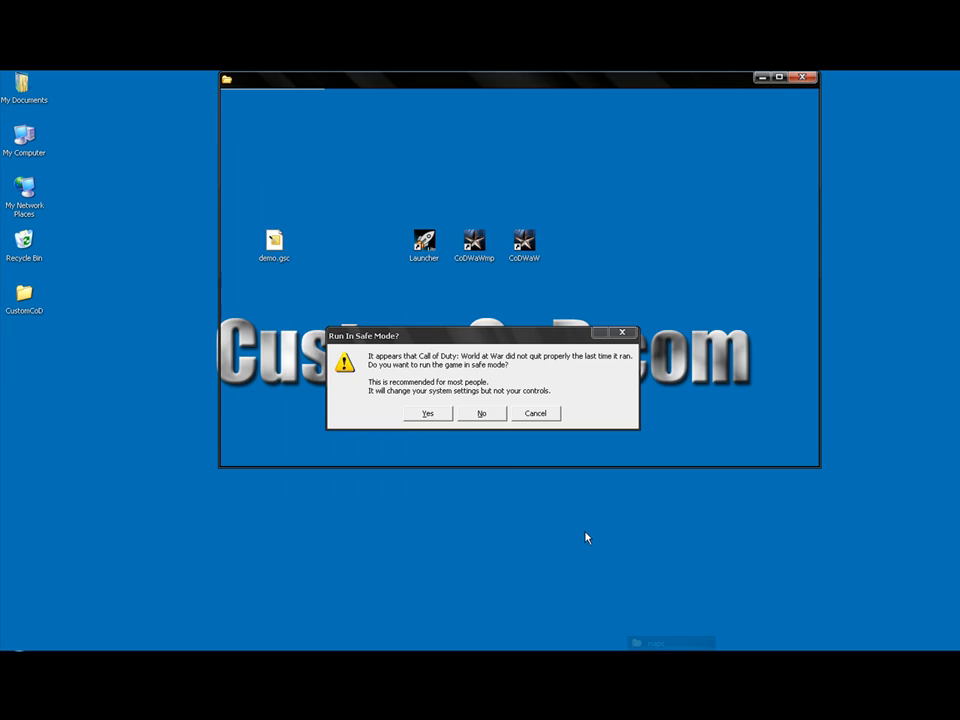
scroll(466, 380, "down", 1)
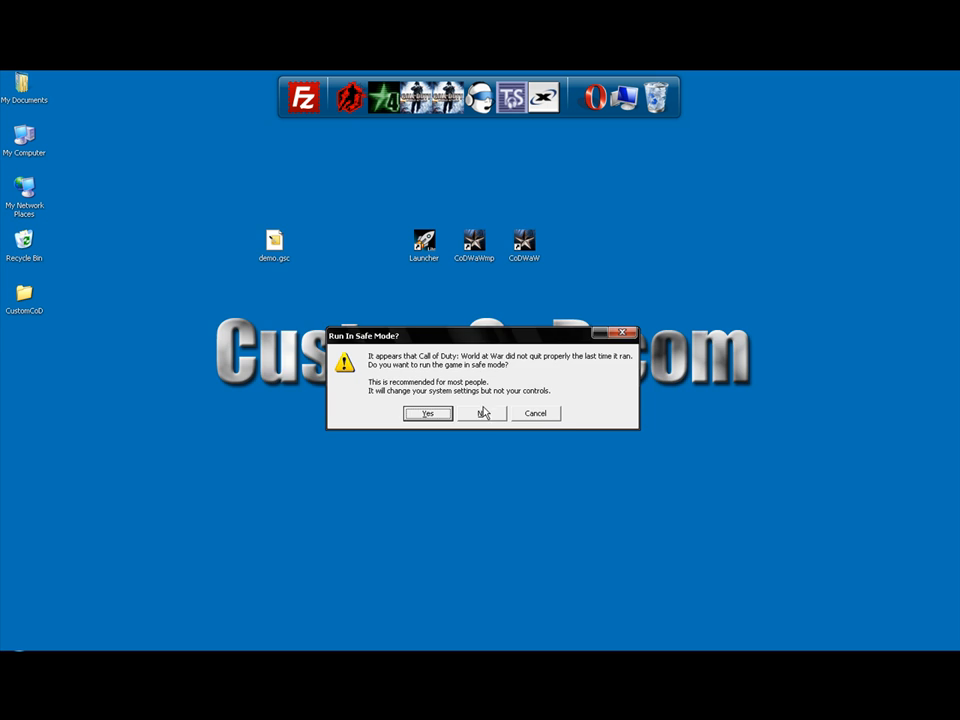
Start Call of Duty: World at War without safe mode and load the mod for the zombie map
left_click(484, 411)
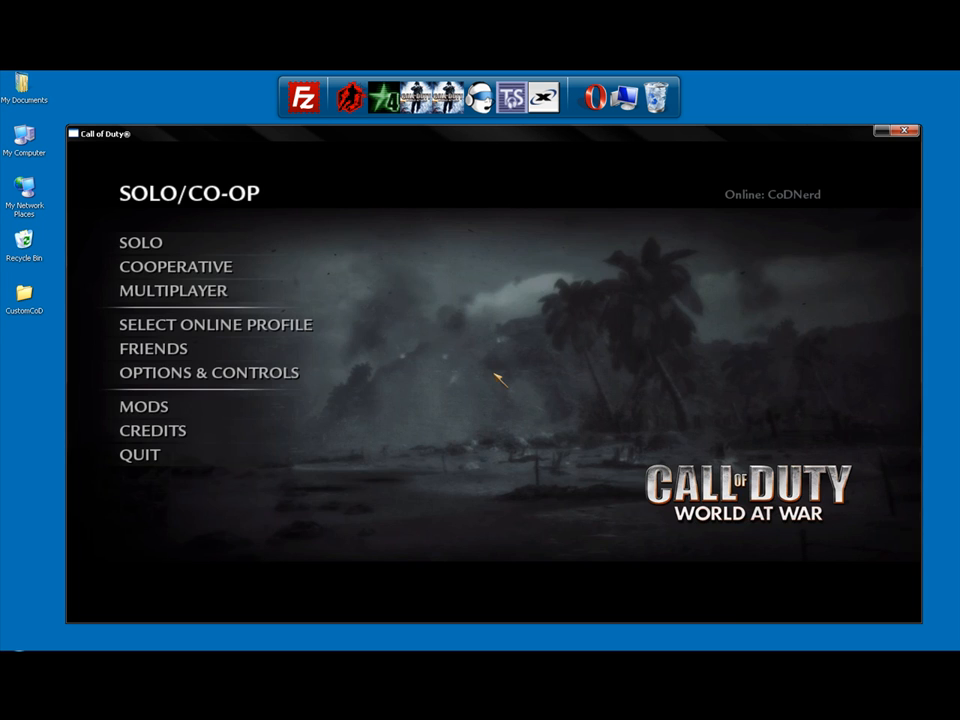
left_click(240, 403)
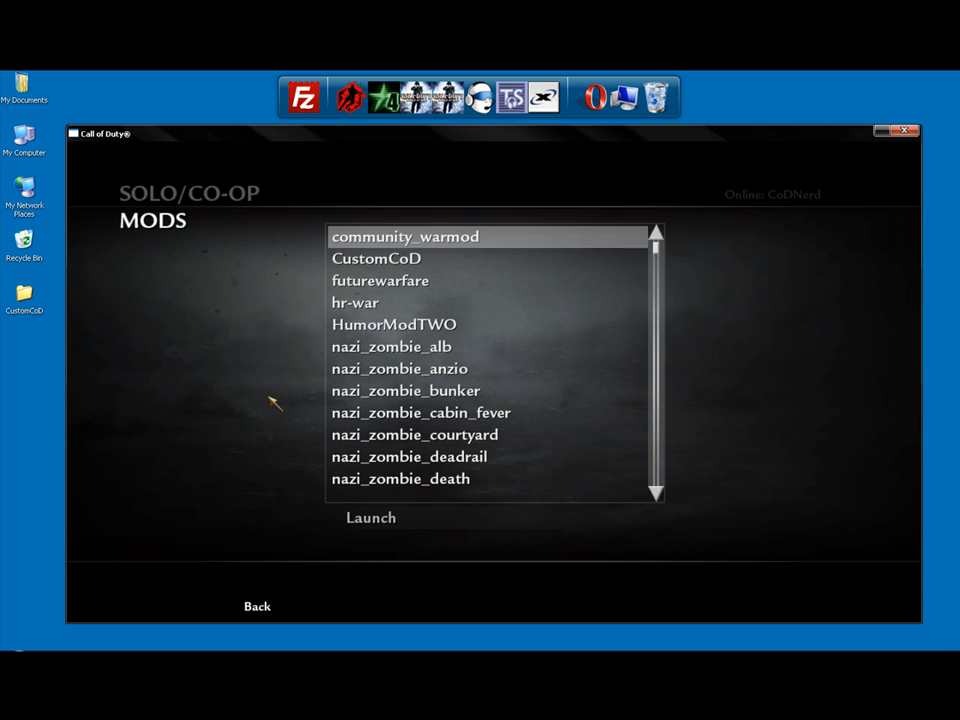
scroll(358, 260, "up", 2)
double_click(405, 432)
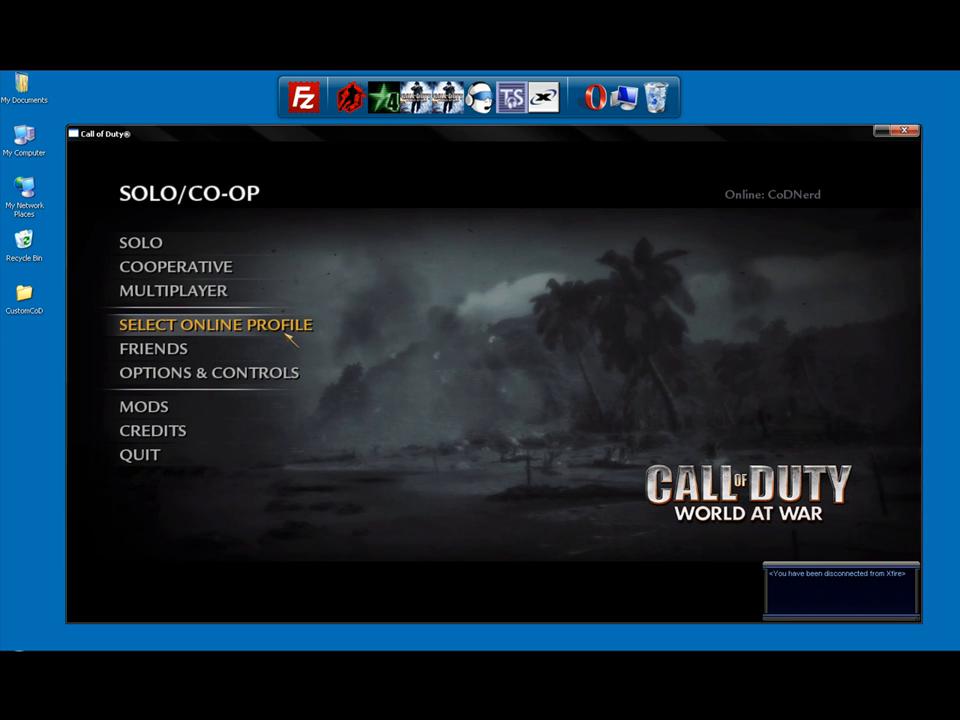
Load the zombie map from the game console with the command spmap nazi_zombie_cc
key("grave")
type("sp")
type("map na")
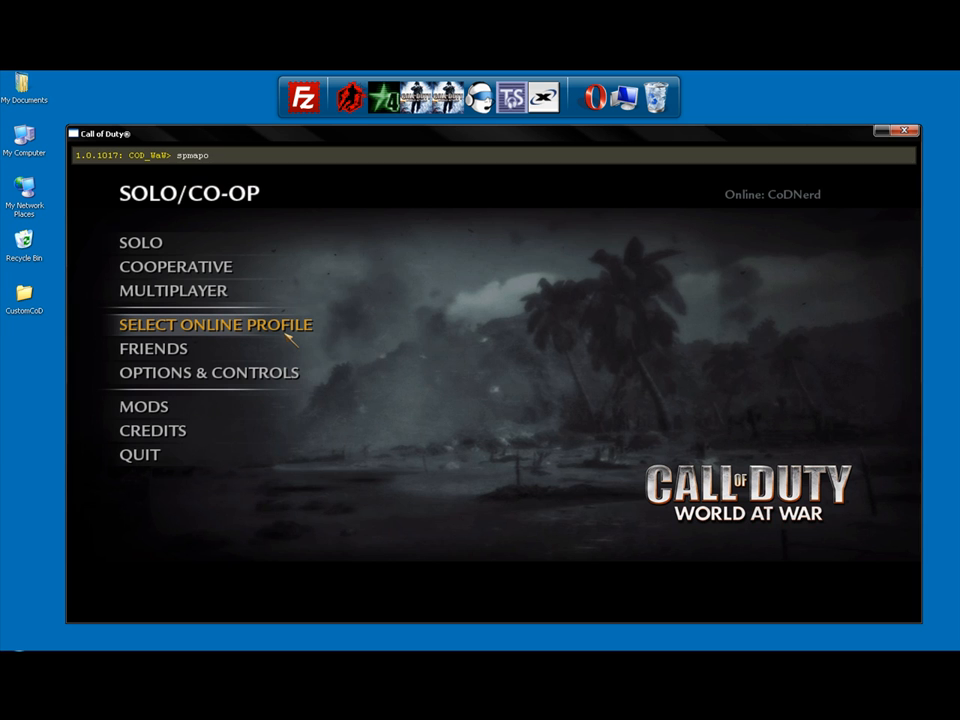
type("zi_zbo")
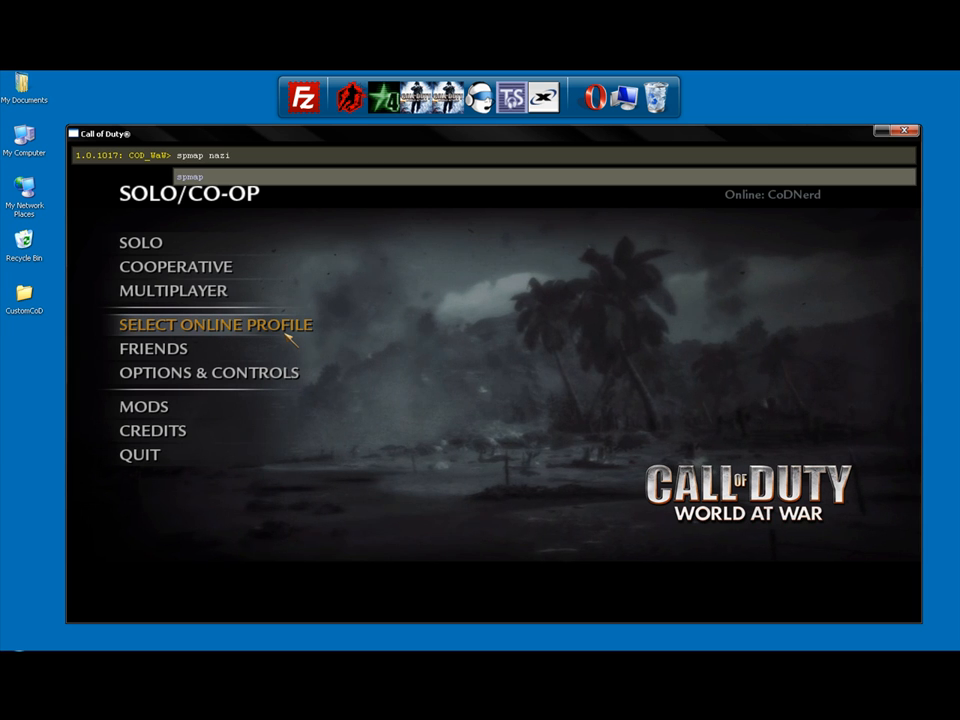
key("BackSpace")
key("BackSpace")
type("obme")
key("BackSpace")
key("BackSpace")
key("BackSpace")
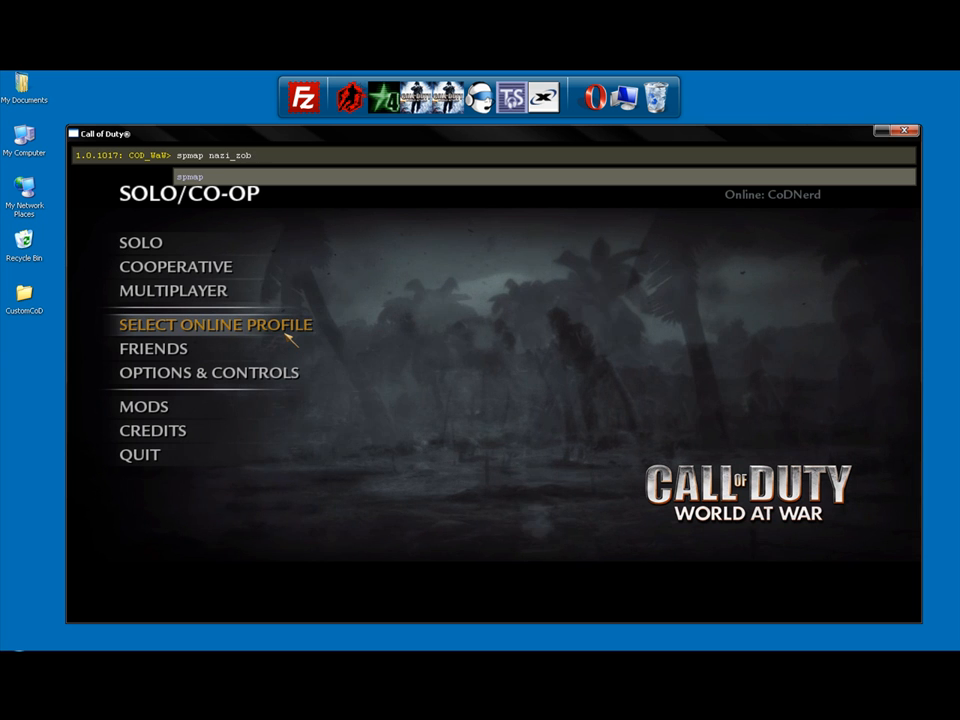
type("mib")
key("BackSpace")
key("BackSpace")
type("bie_co")
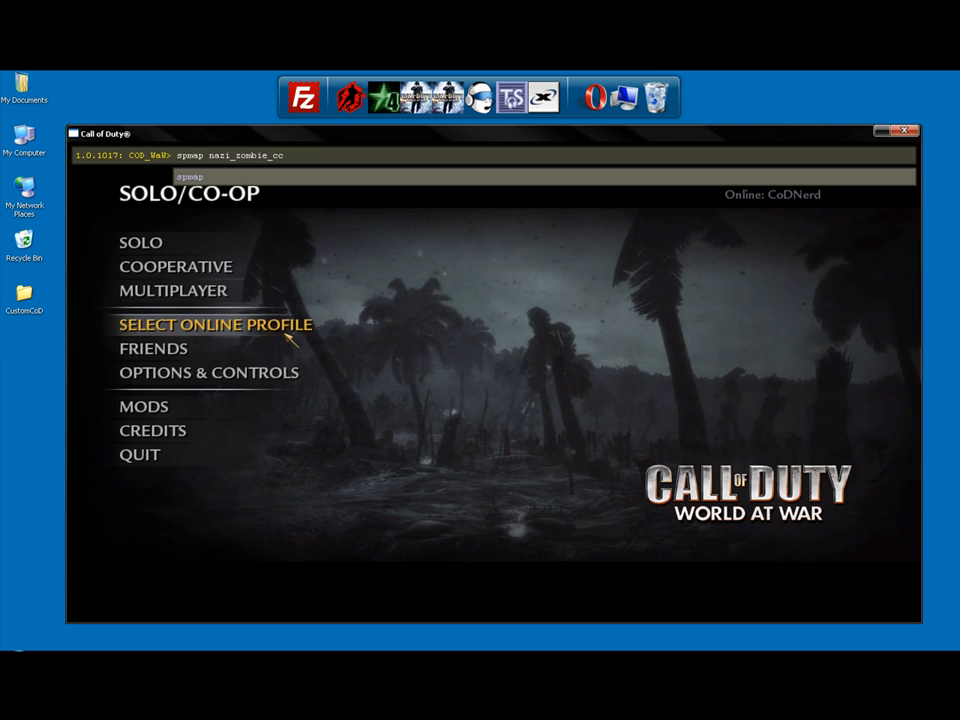
key("Return")
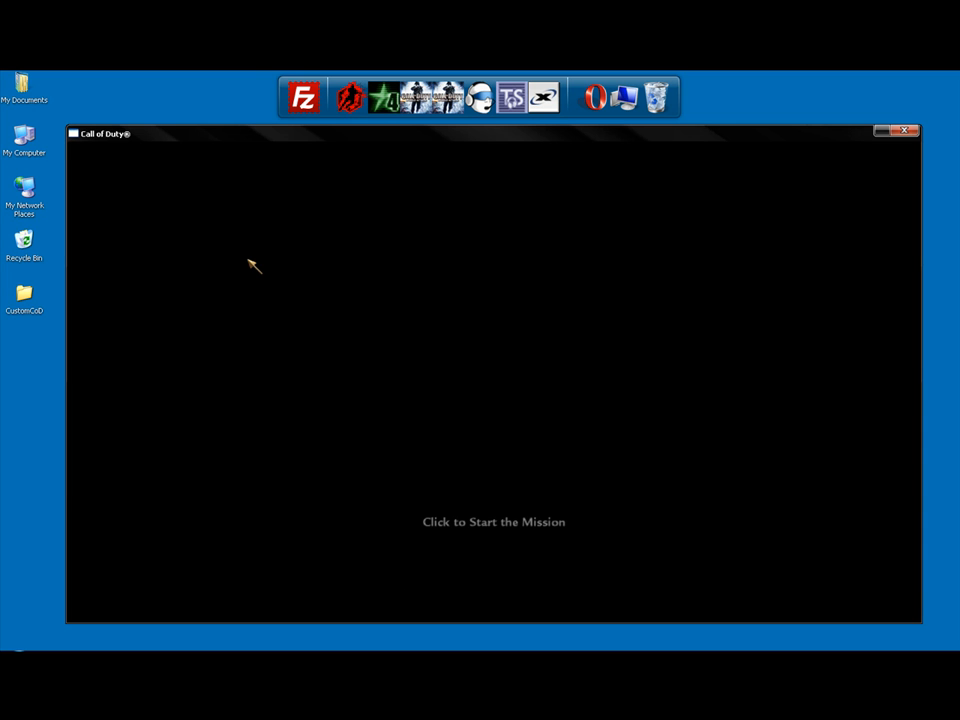
Start the mission and walk through the room to check the blue lighting on the floor and walls
left_click(467, 394)
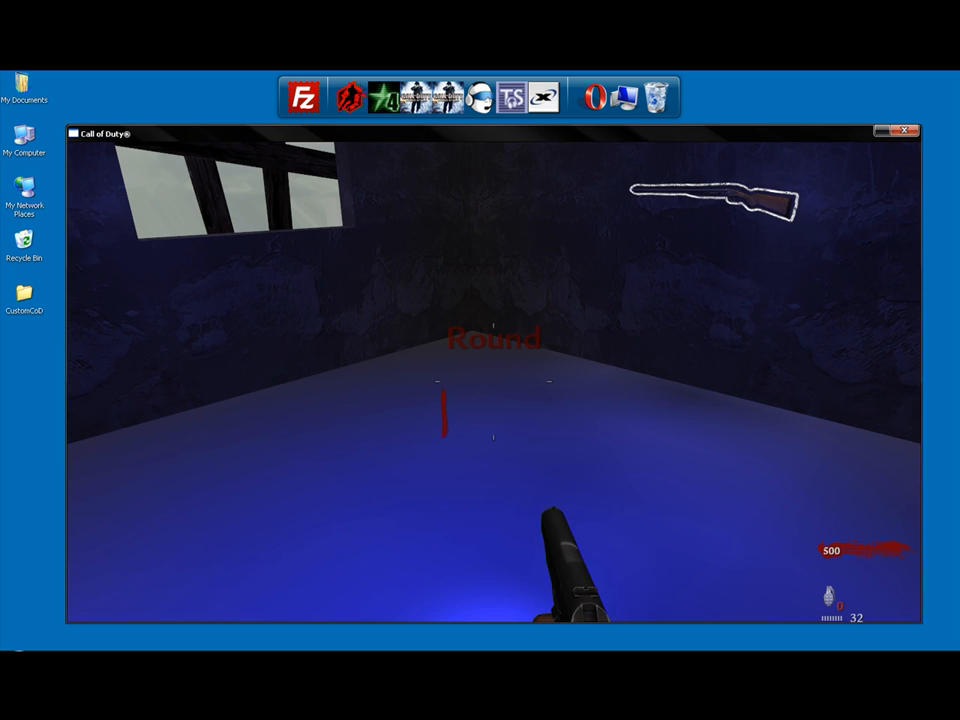
key("w")
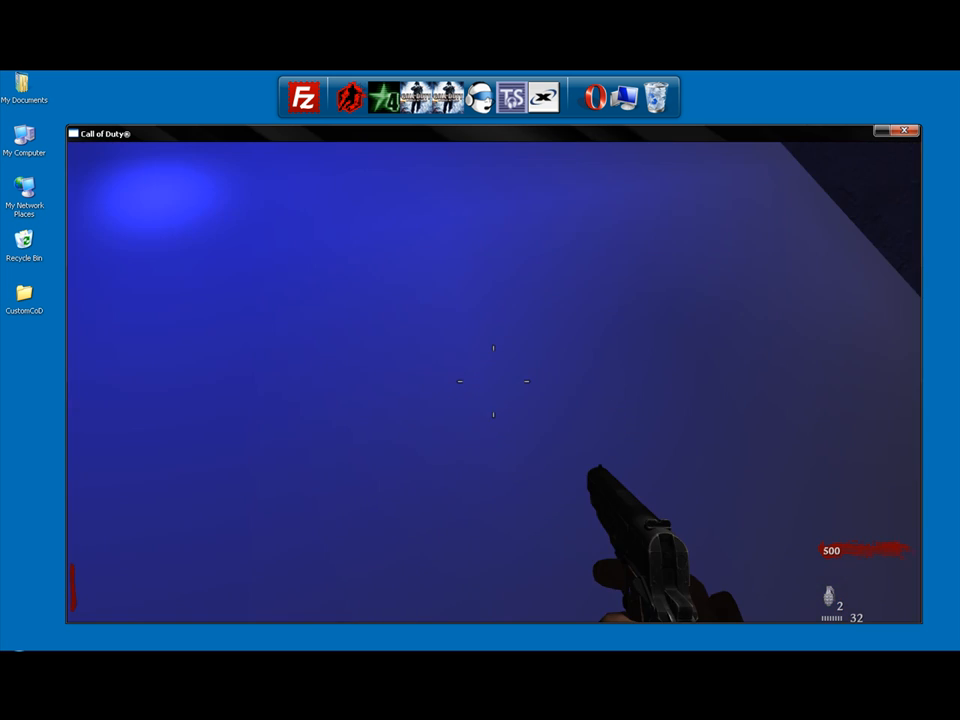